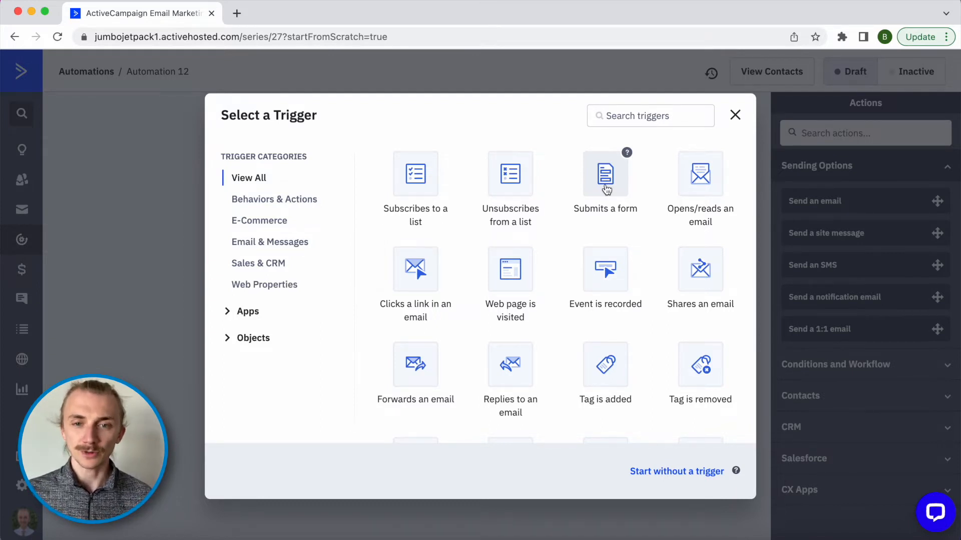
Step: Add a form-submission trigger for the Consultation Requested form that runs once, without choosing a first action
click(606, 175)
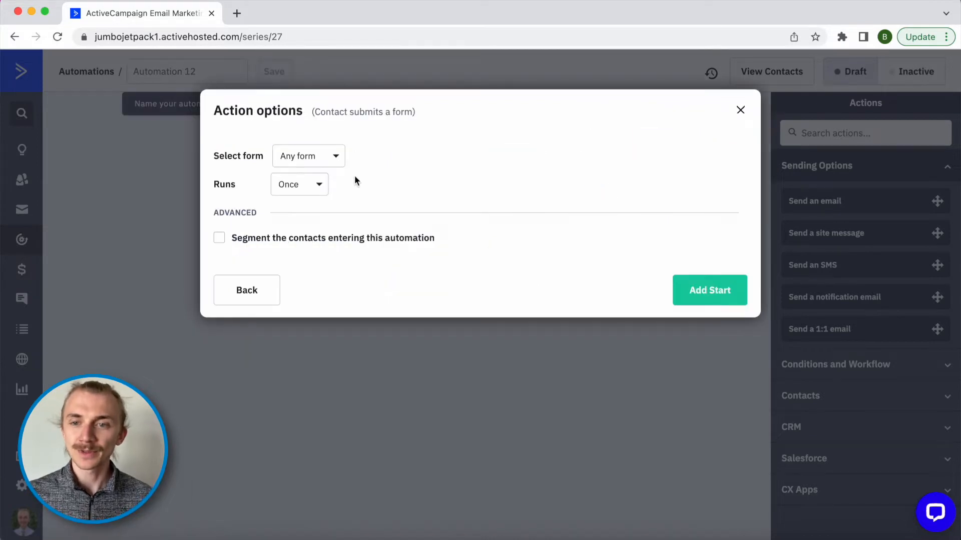
click(333, 165)
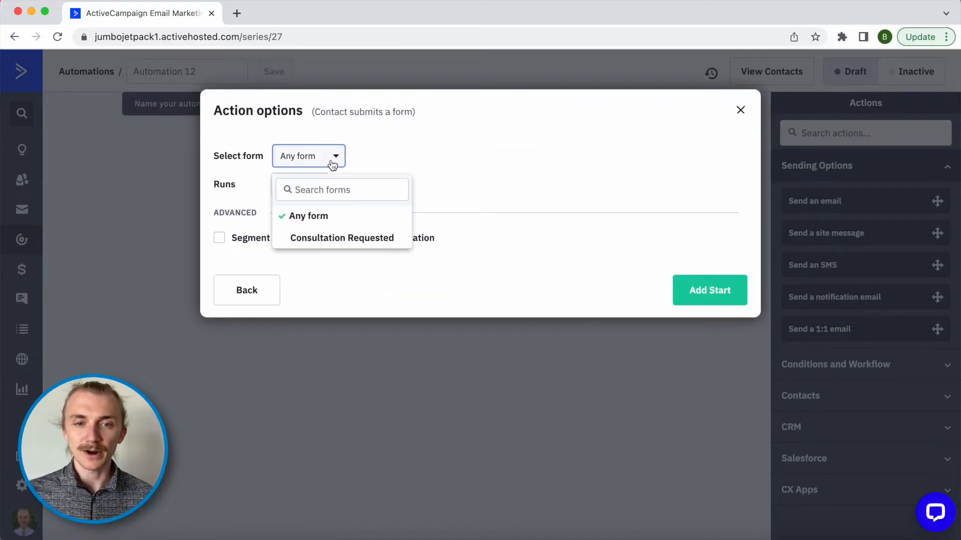
click(328, 236)
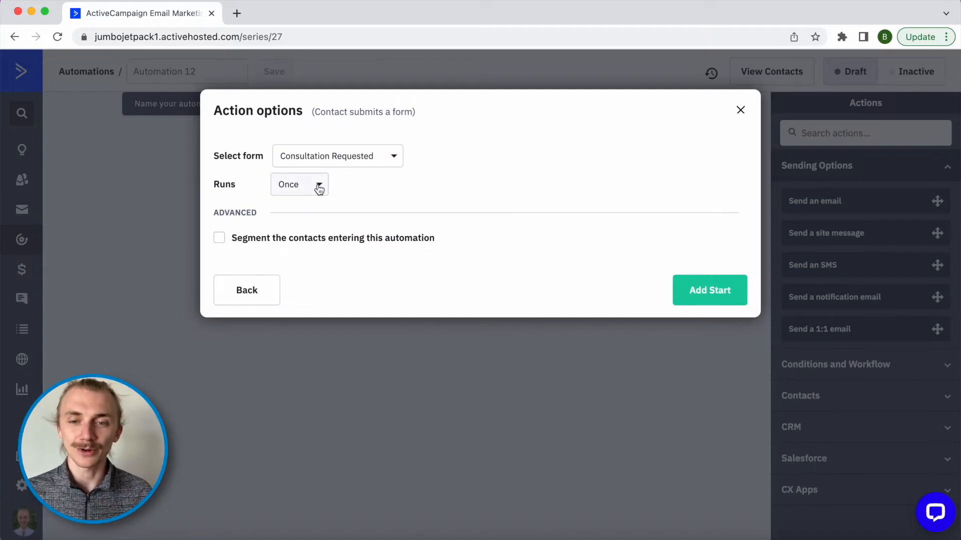
click(708, 287)
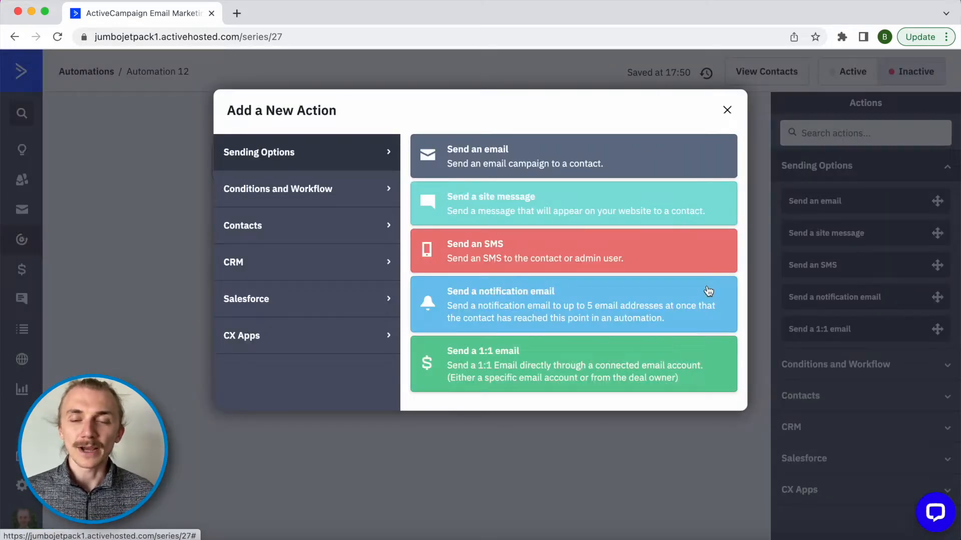
click(726, 110)
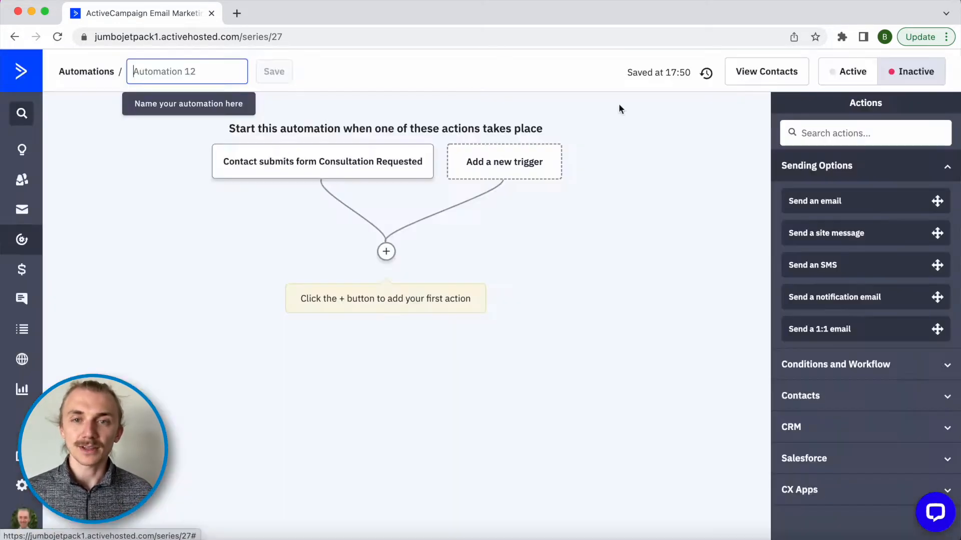
Step: Name the automation "Consultations" and save the name
text(Consul)
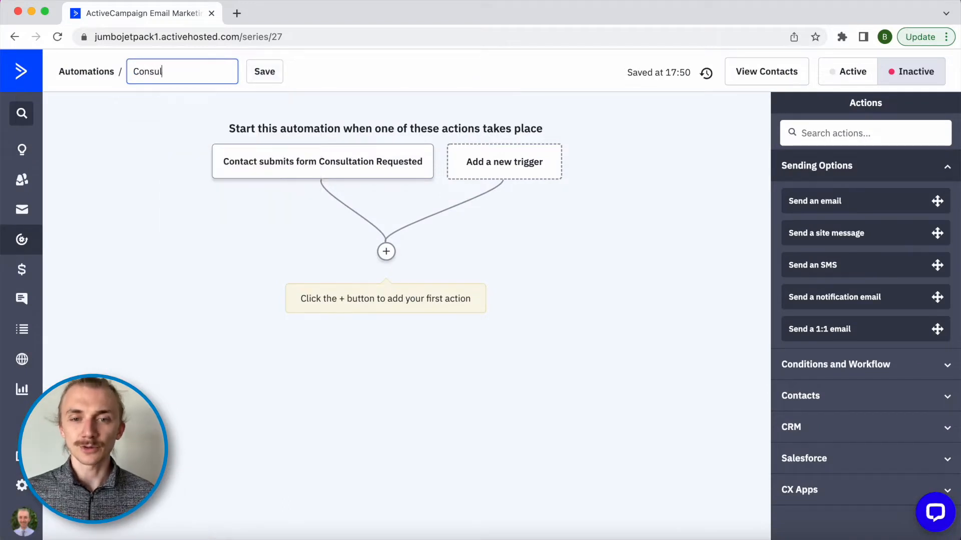
text(tations)
click(268, 74)
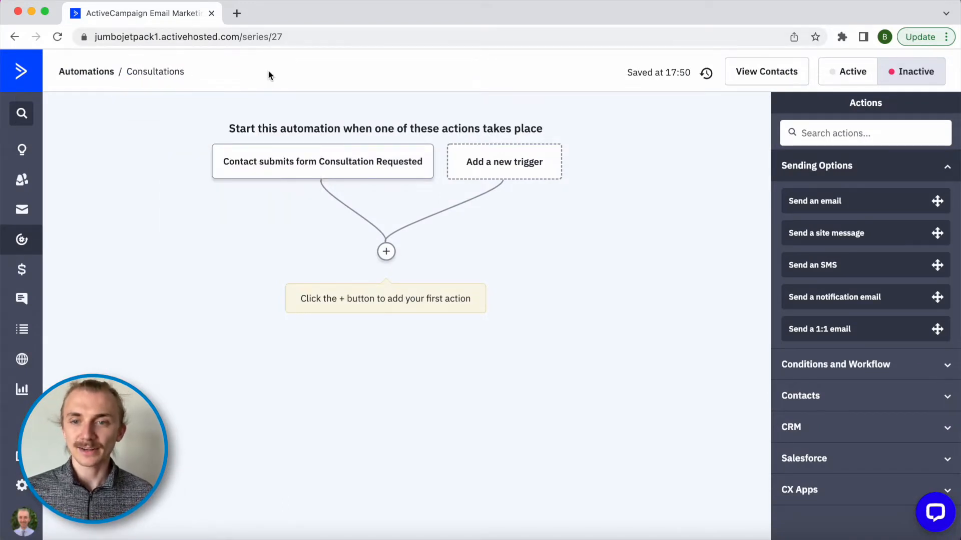
Step: Add an action below the trigger that tags the contact with "Consultation Requested"
click(385, 251)
click(320, 188)
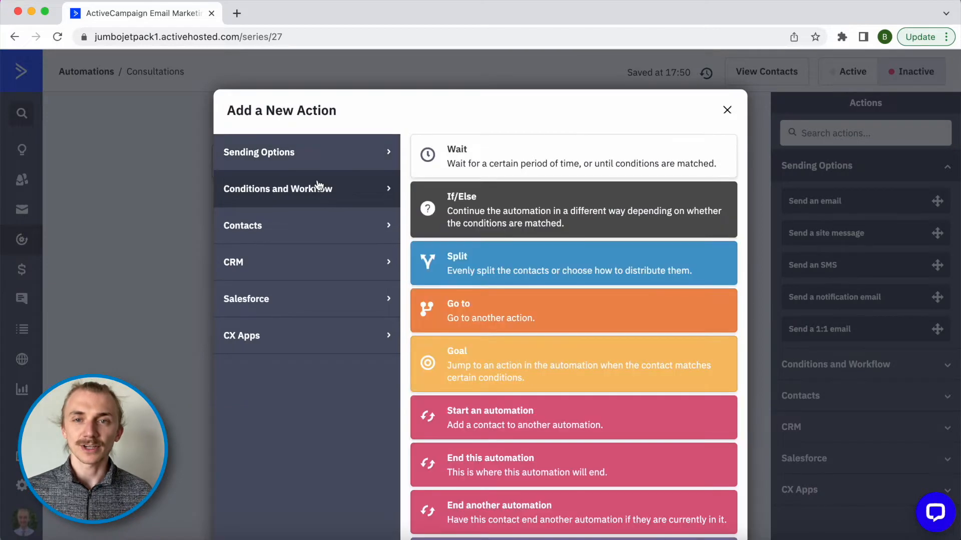
click(323, 234)
click(468, 356)
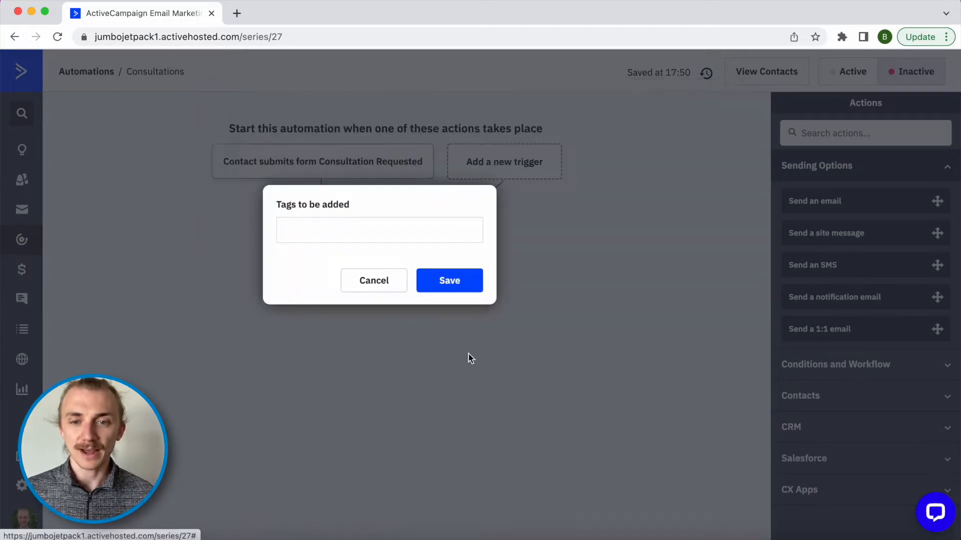
click(341, 236)
text(Consulta)
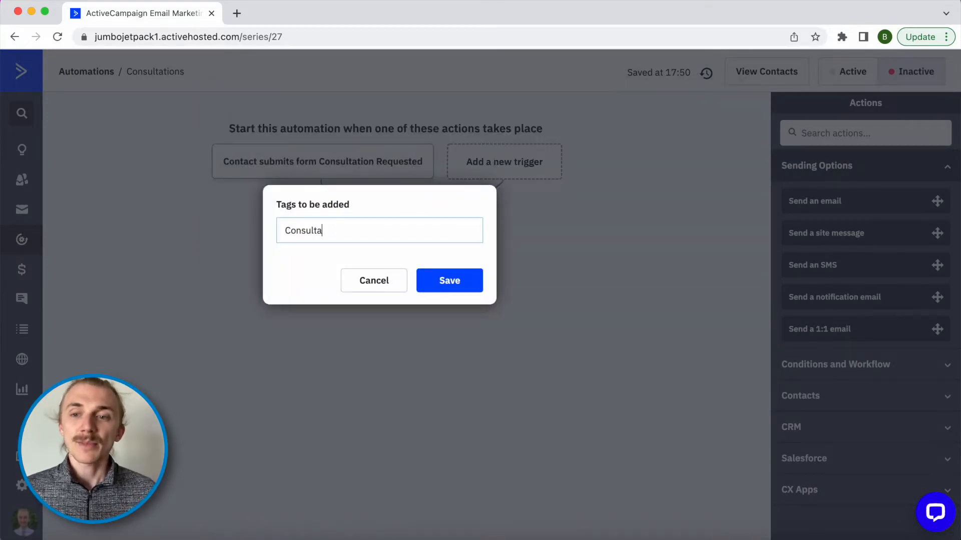
text(tion Requ)
key(BackSpace)
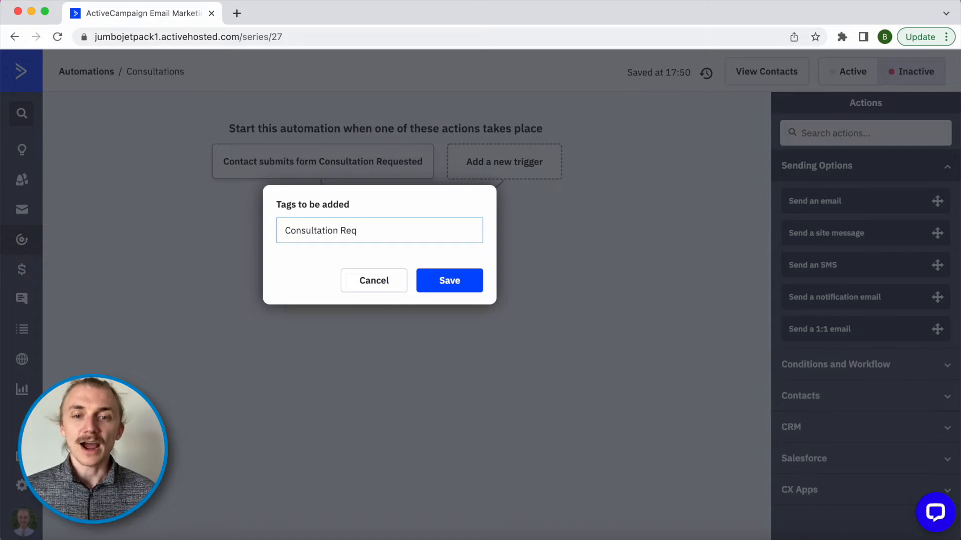
text(uested)
click(450, 284)
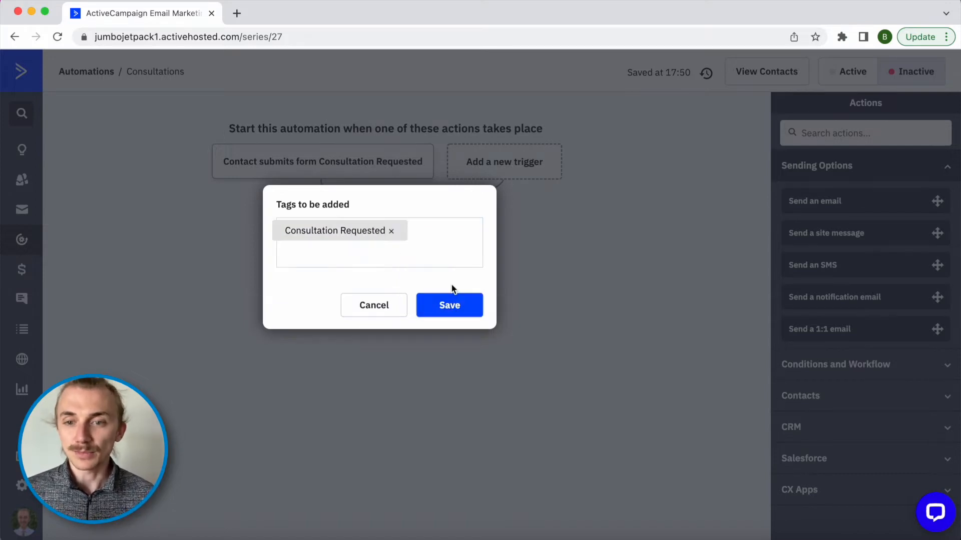
click(446, 305)
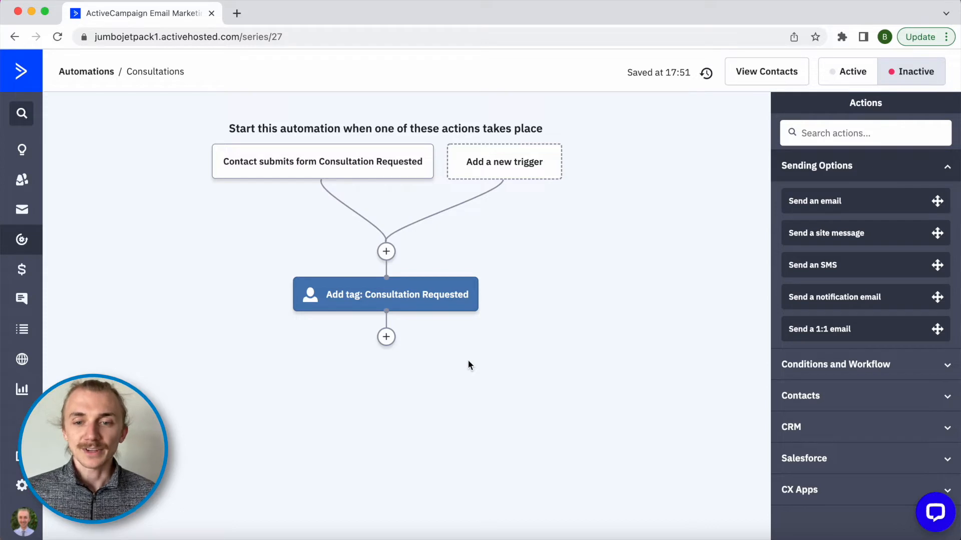
Step: Add a send-email action after the tag action and create a new email for it named "Re: Your Project"
mouse_move(430, 310)
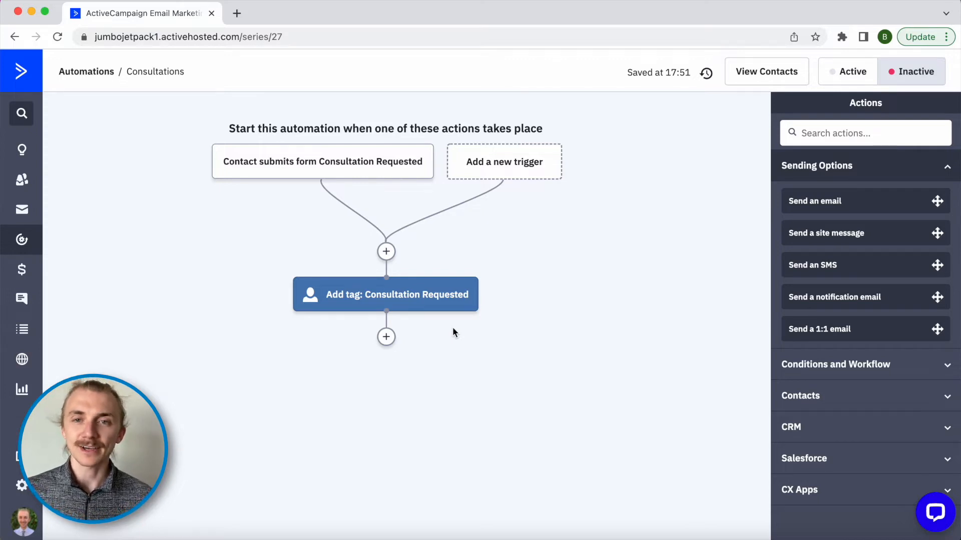
click(386, 337)
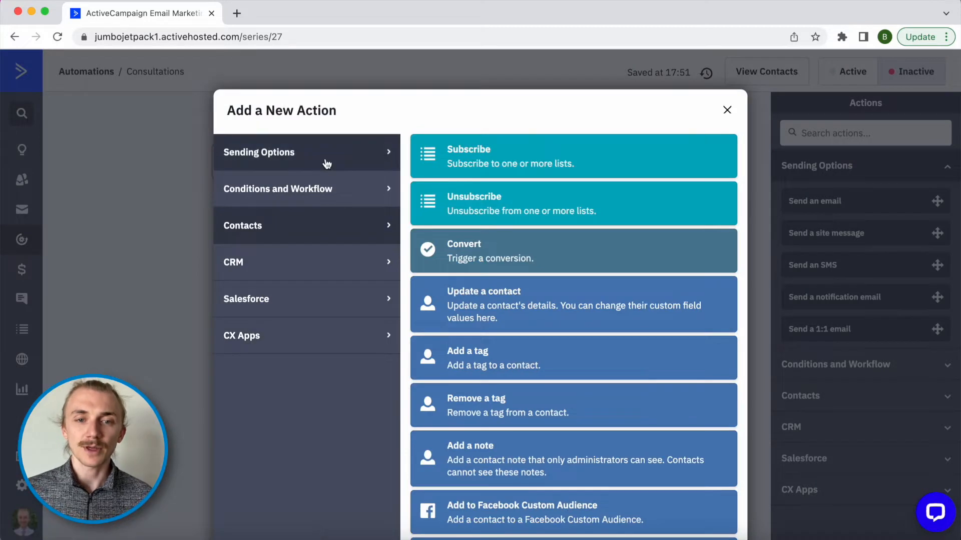
click(326, 159)
click(457, 154)
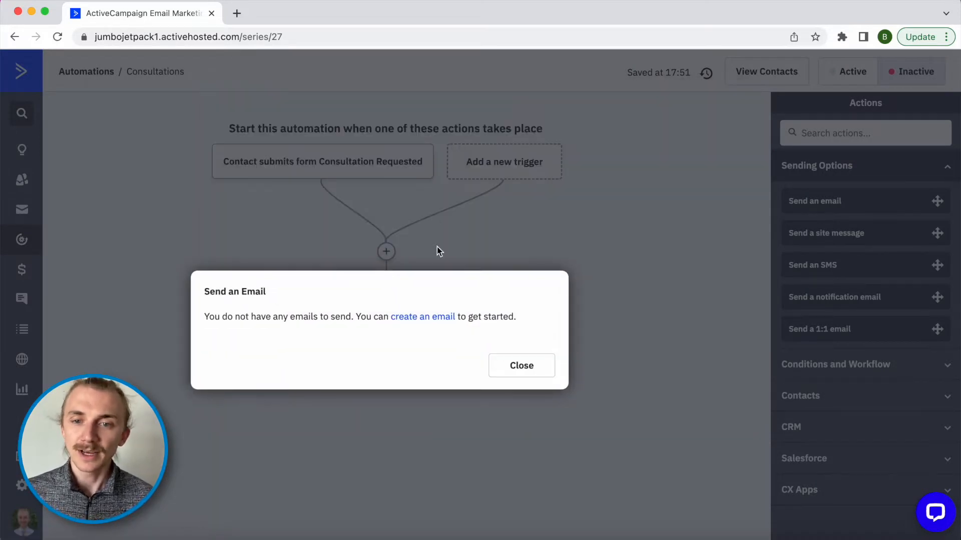
click(431, 316)
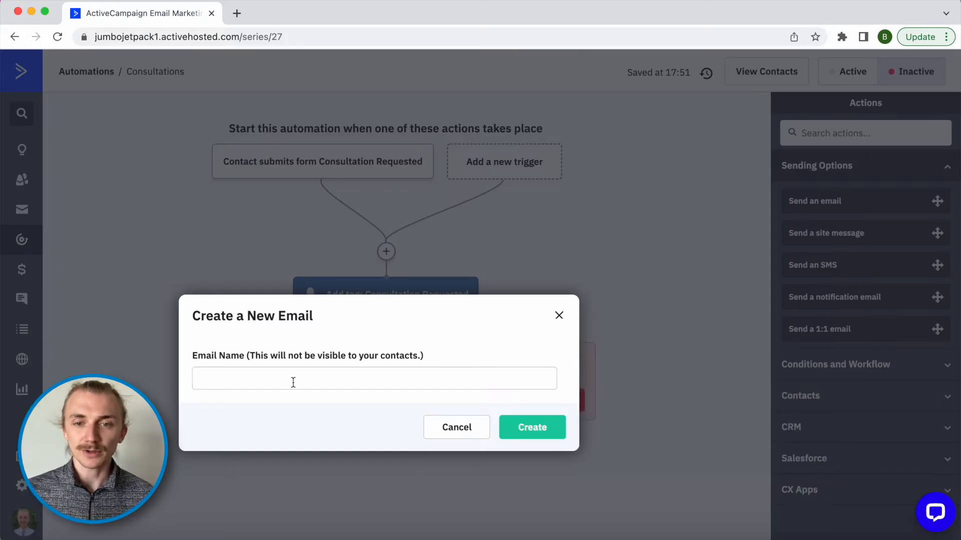
click(293, 382)
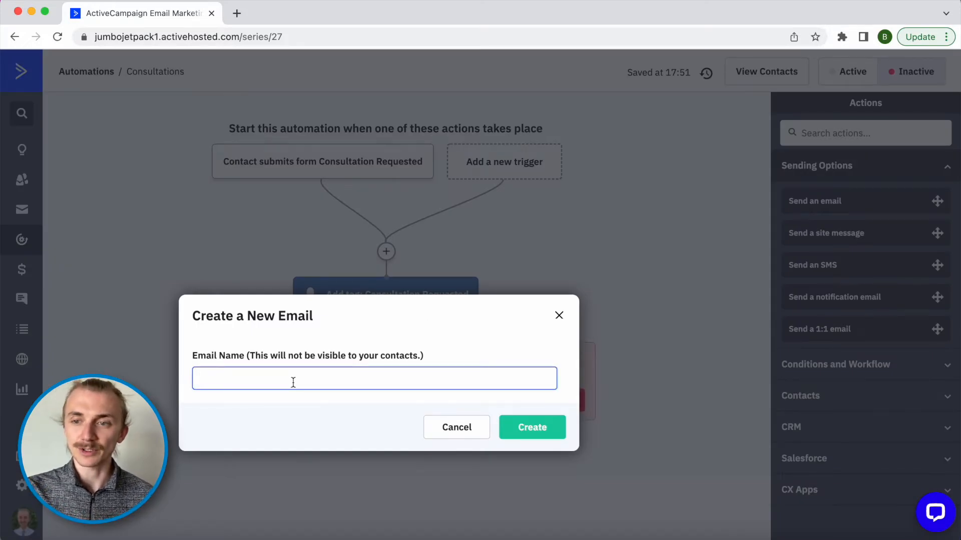
text(Re: )
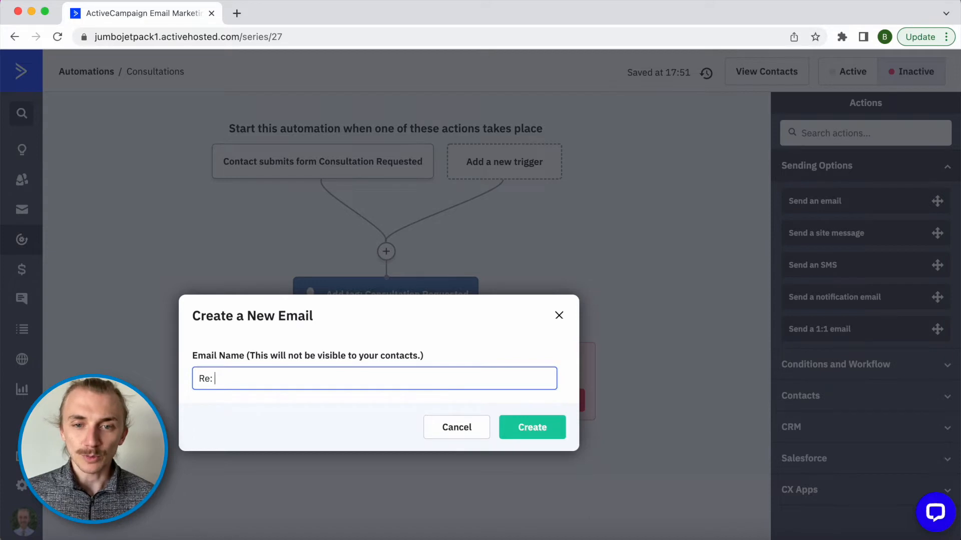
text(Your Project)
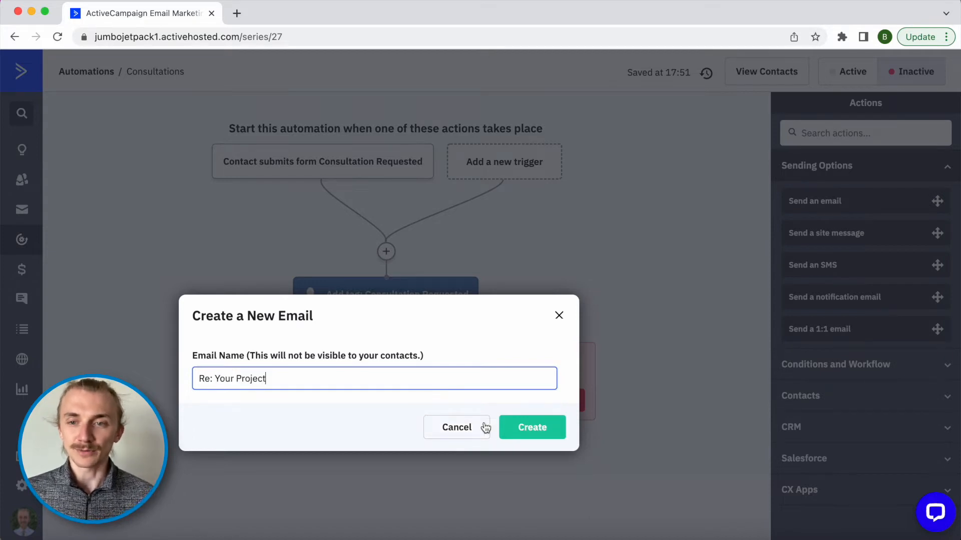
click(521, 428)
Step: Build the email from scratch as Text Only, with the subject "Re: Your Project" and the default sender details
click(101, 261)
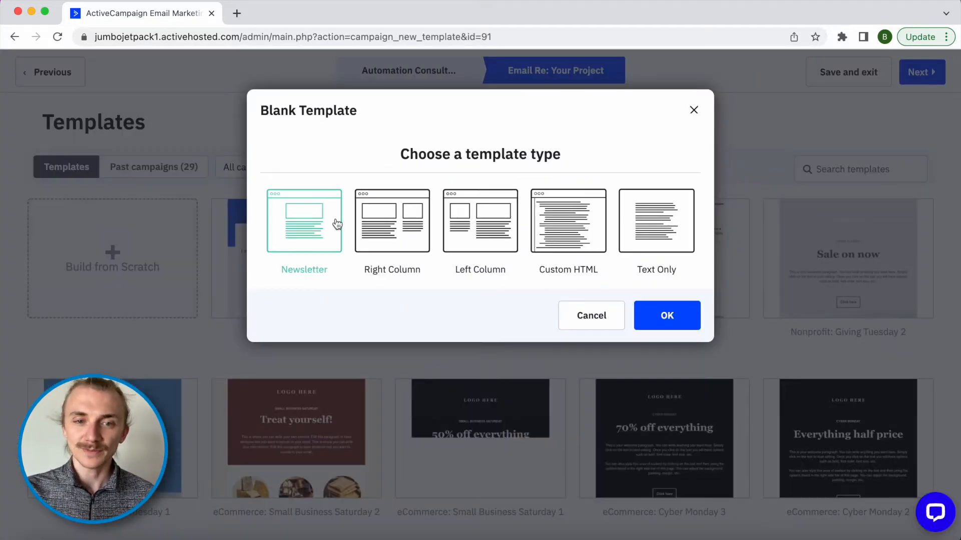
click(642, 227)
click(658, 326)
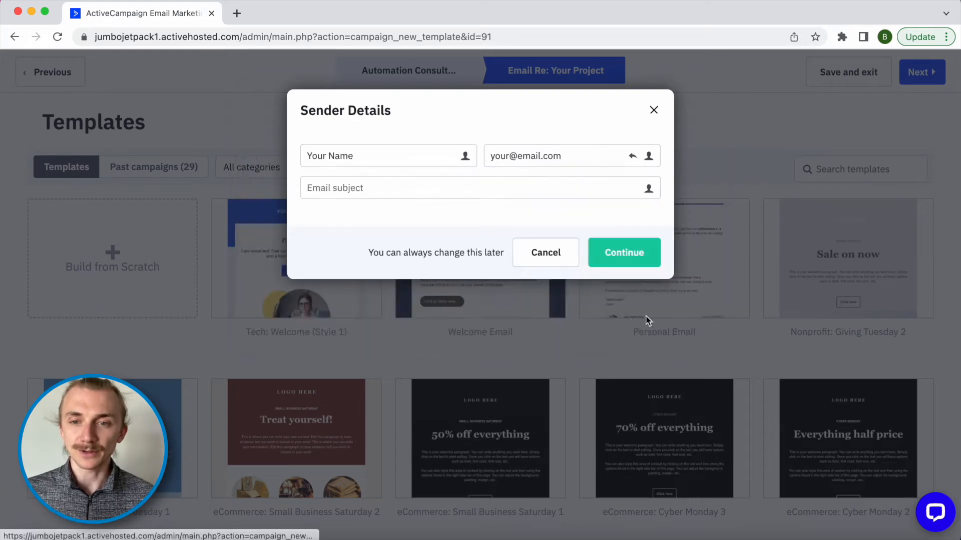
click(364, 188)
text(Re: Your Project)
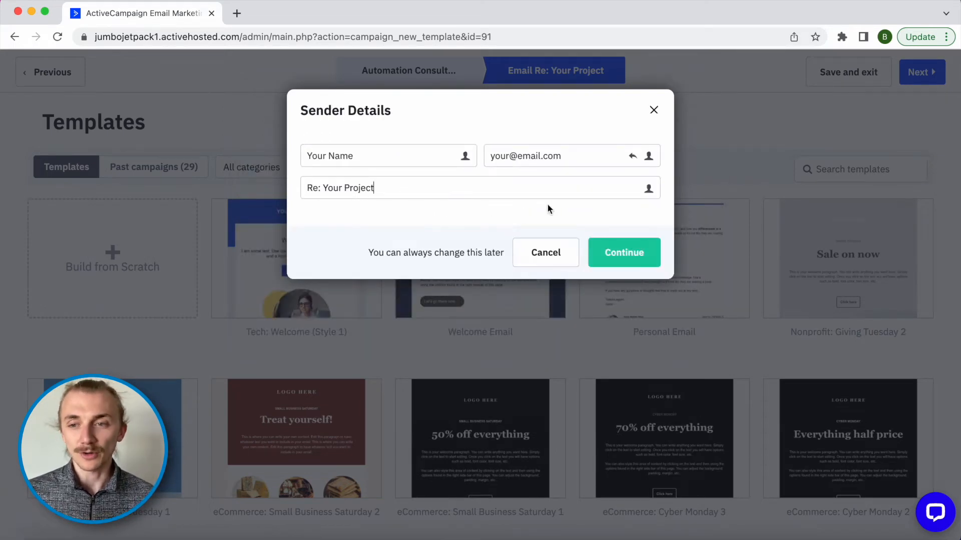
click(623, 252)
Step: Start the email body with the greeting "Hey", the contact's First Name personalization and a comma
text(Hey)
click(42, 112)
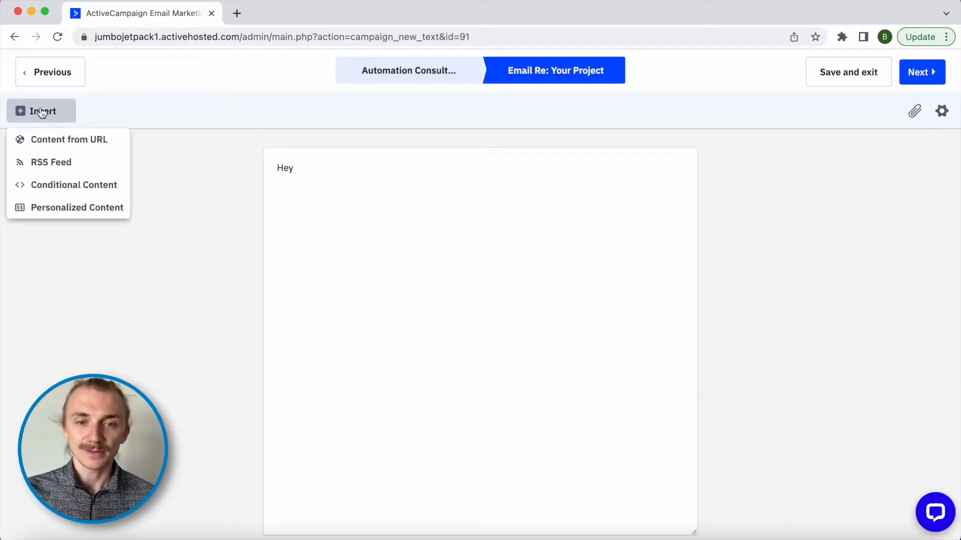
click(36, 208)
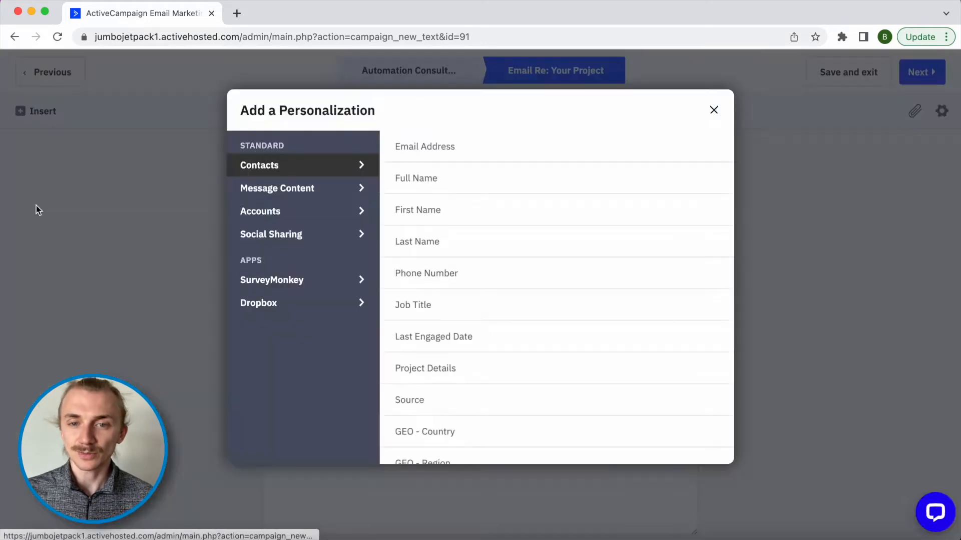
click(432, 201)
text(,)
key(Return)
key(Return)
Step: Add the paragraphs "Thanks for your interest in our business." and "We look forward to setting up a meeting with you to discuss your project."
text(Thanks for )
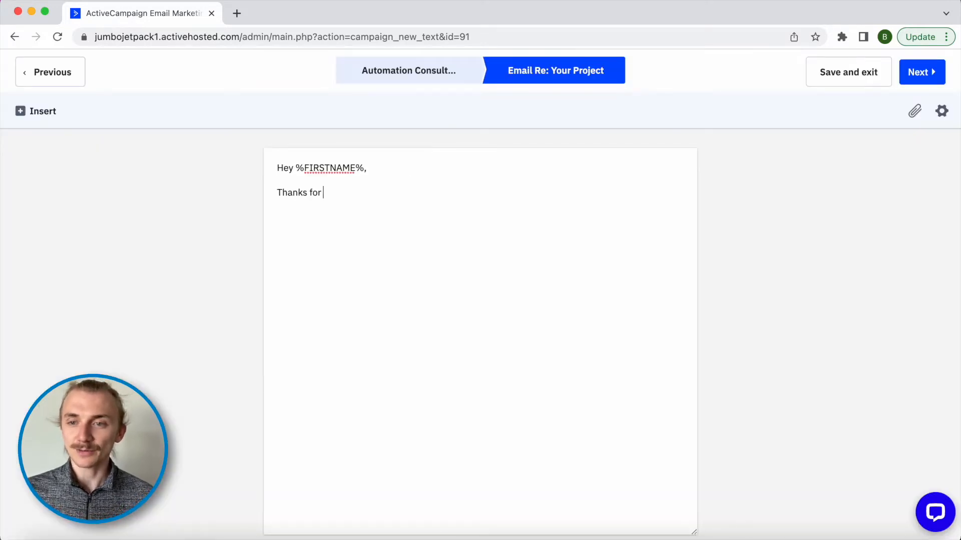
text(your interest in our business.)
key(Return)
key(Return)
text(We )
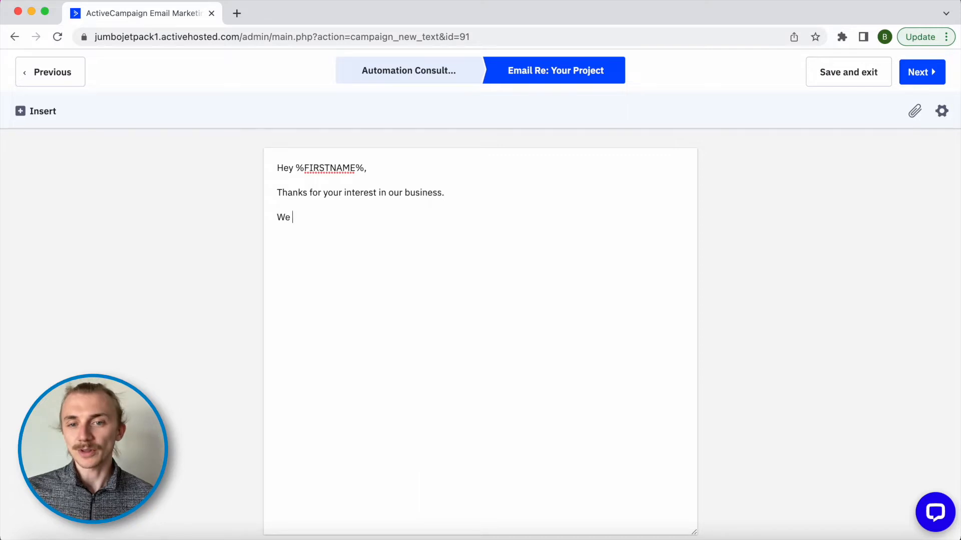
text(look forward to setting up a meeting with you to dis)
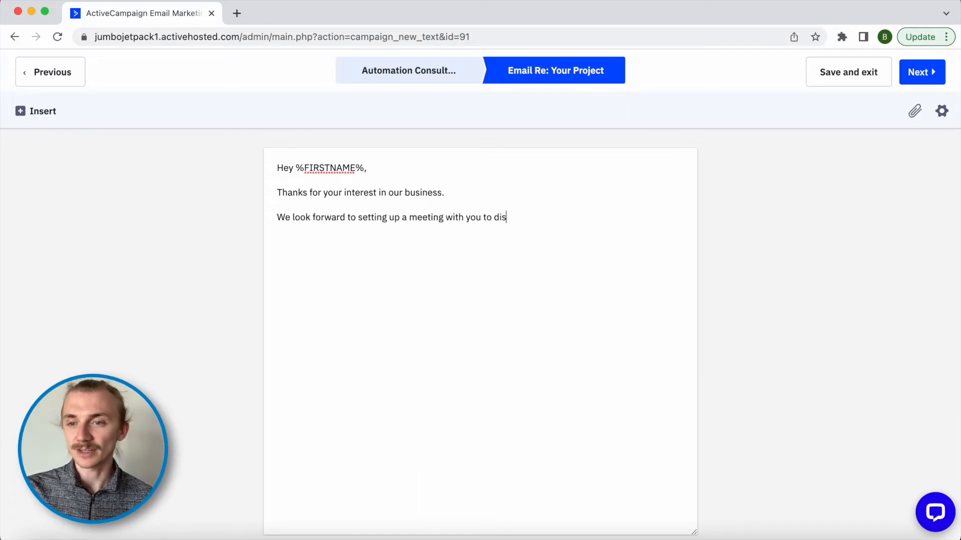
text(cuss your project.)
key(Return)
key(Return)
Step: Add the call-to-action line ">>Please click here to provide additional details." below the meeting paragraph
text(Please click here to provide add)
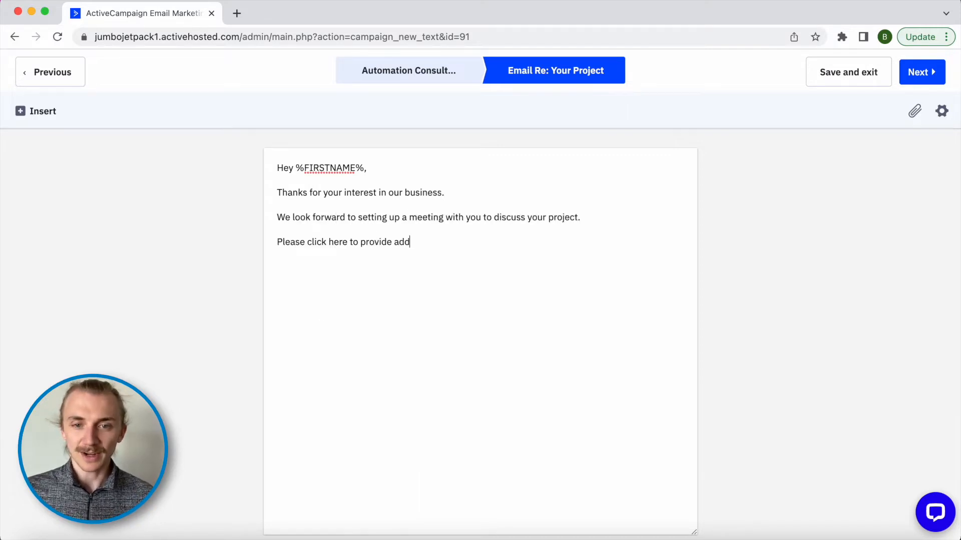
text(itional details.)
click(277, 242)
text(>>)
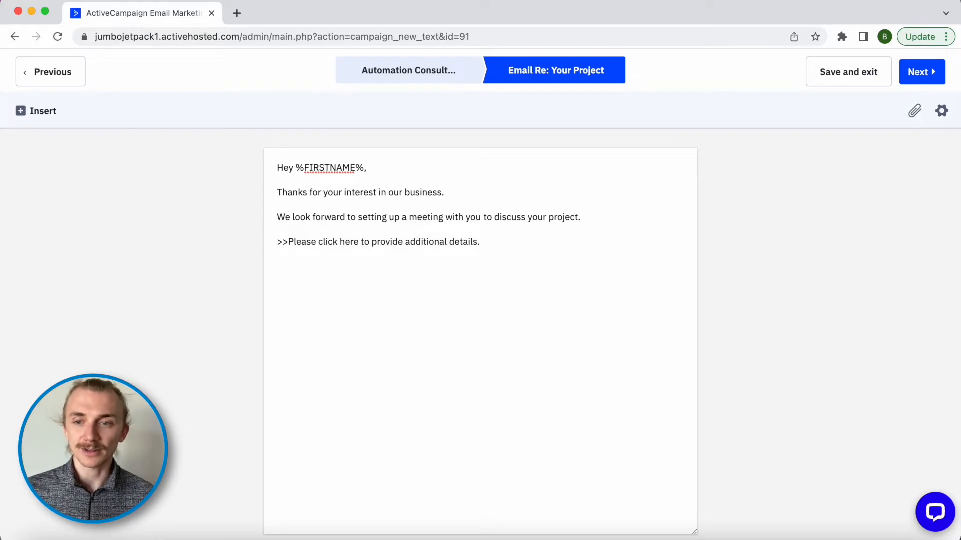
Step: Add the paragraph "After we've received your answers we'll follow up again to schedule a meeting." and the sign-off "Best, Your name"
text(After we've received your answers we)
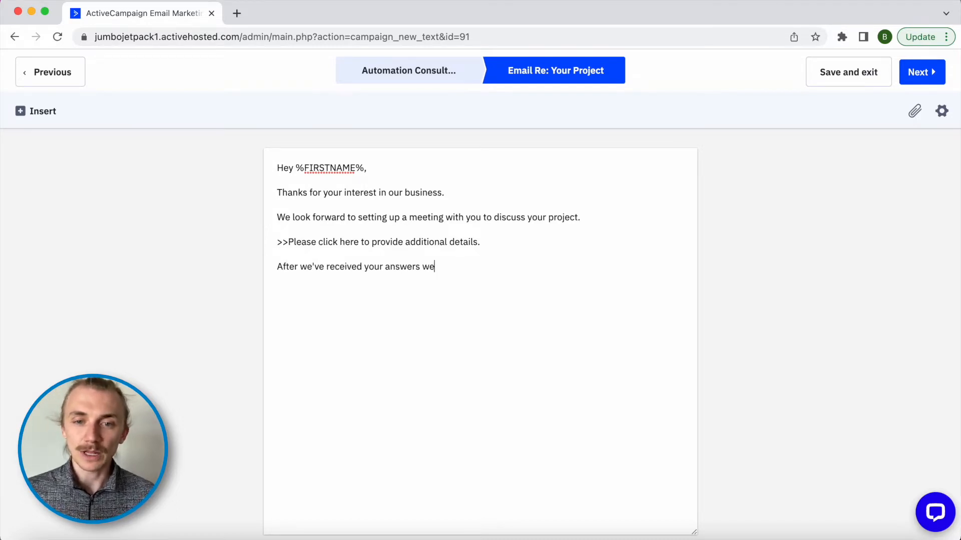
text('ll follow up again to schedule a meeting.)
key(Return)
key(Return)
text(Best,)
key(Return)
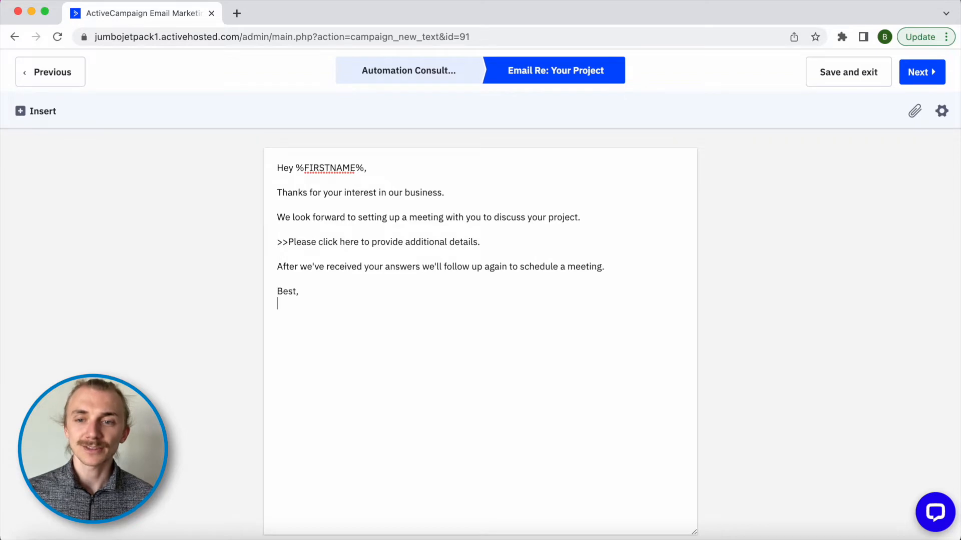
text(Your name)
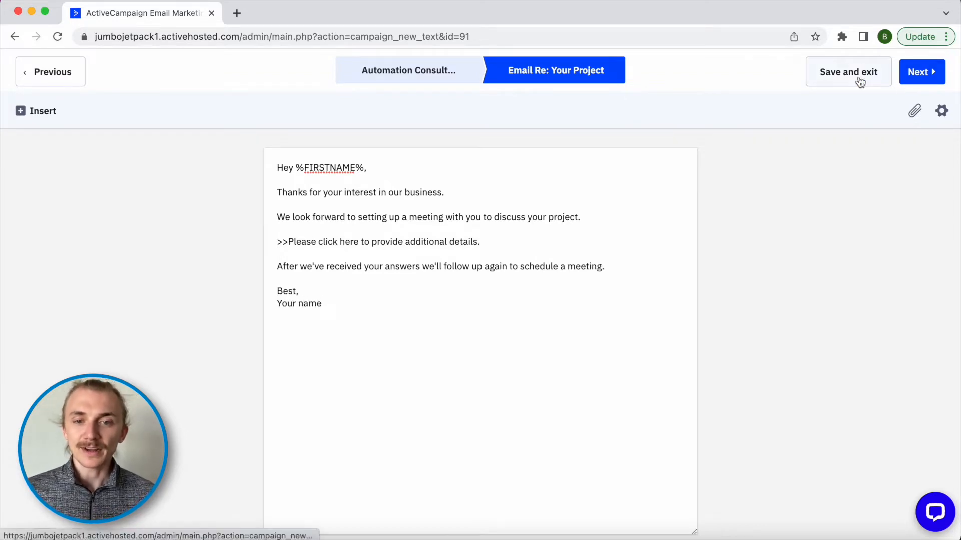
Step: Save and exit the email, and save the send-email action with "Re: Your Project" selected
click(859, 82)
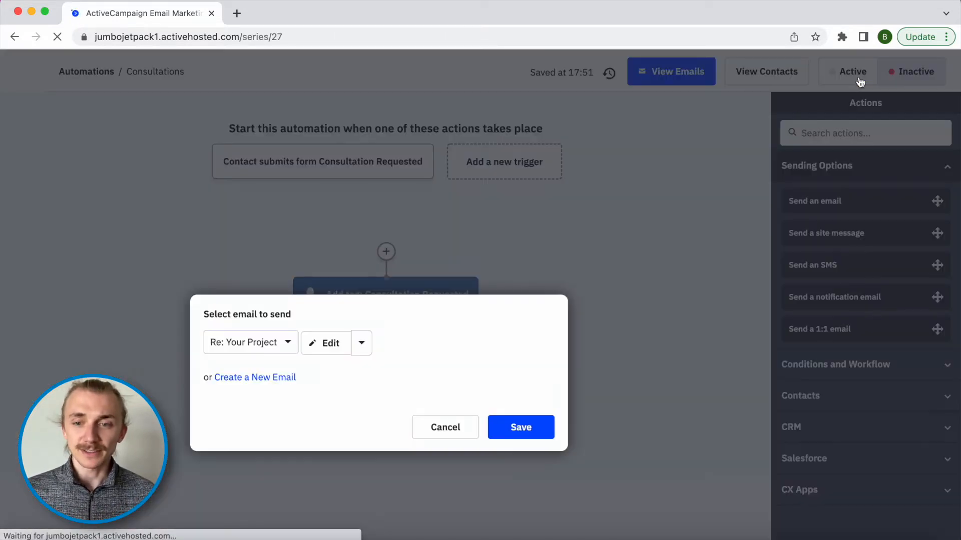
click(500, 426)
Step: Add a wait action of 1 day after the "Re: Your Project" email
click(386, 423)
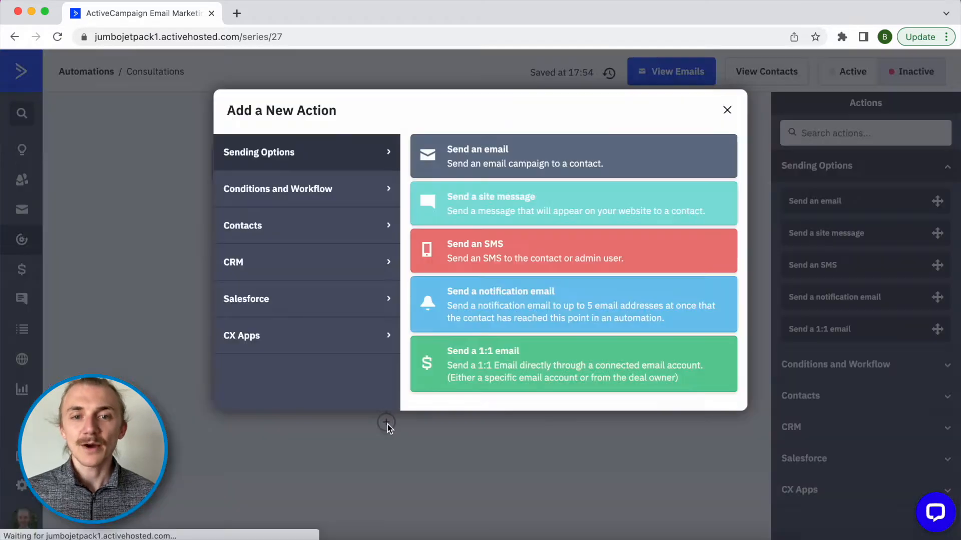
click(310, 194)
click(499, 154)
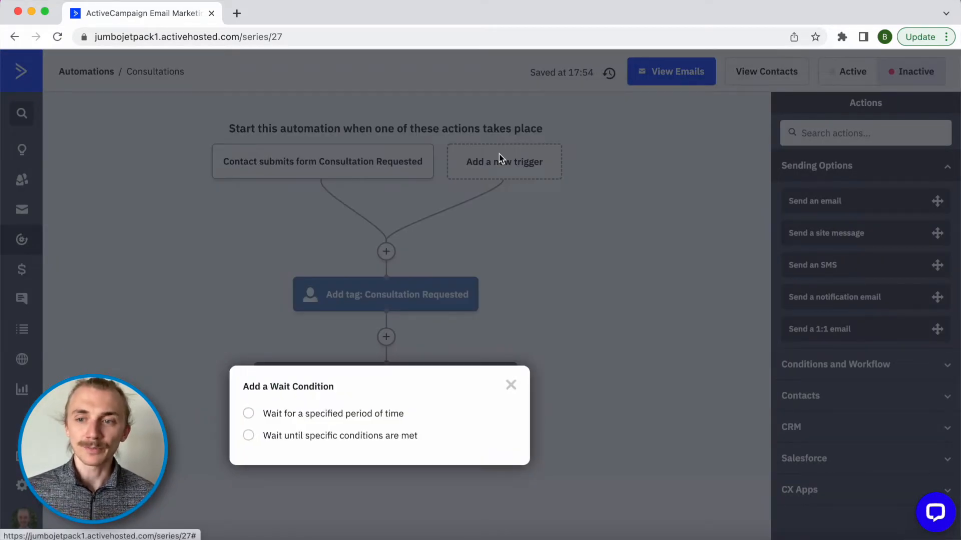
click(249, 413)
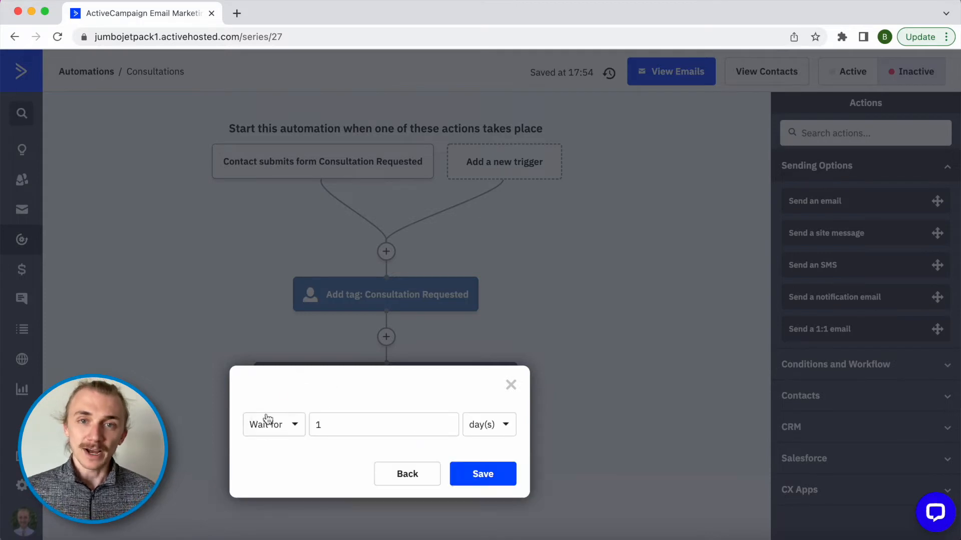
click(457, 478)
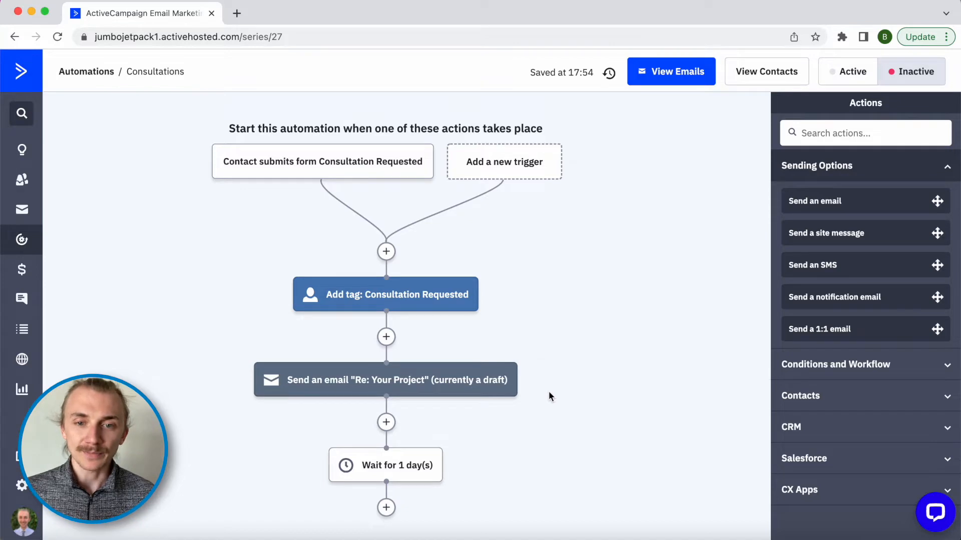
Step: Add a wait action below the 1-day wait that lasts until Current time (Contact's Timezone) is 11 (11AM), with no time limit
scroll(392, 406, down, 3)
click(386, 381)
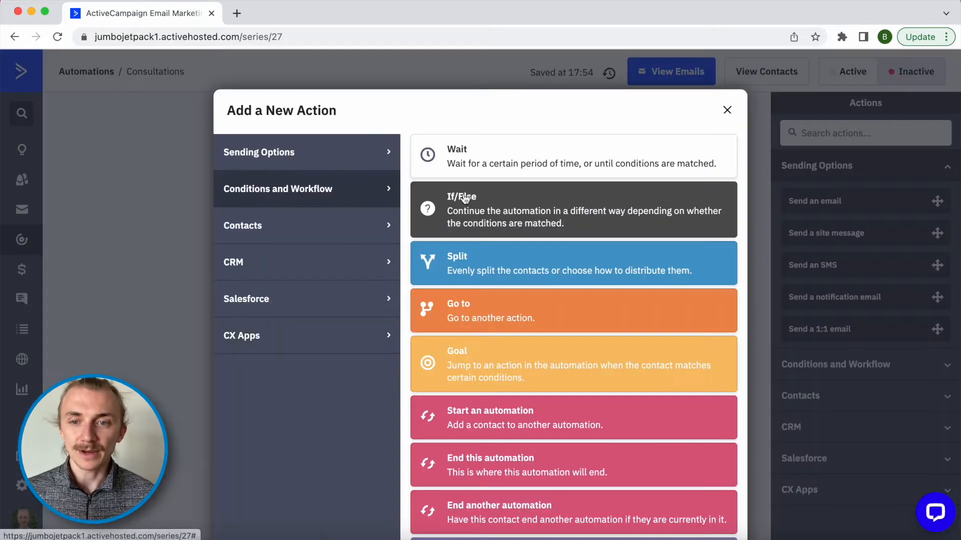
click(489, 164)
click(250, 390)
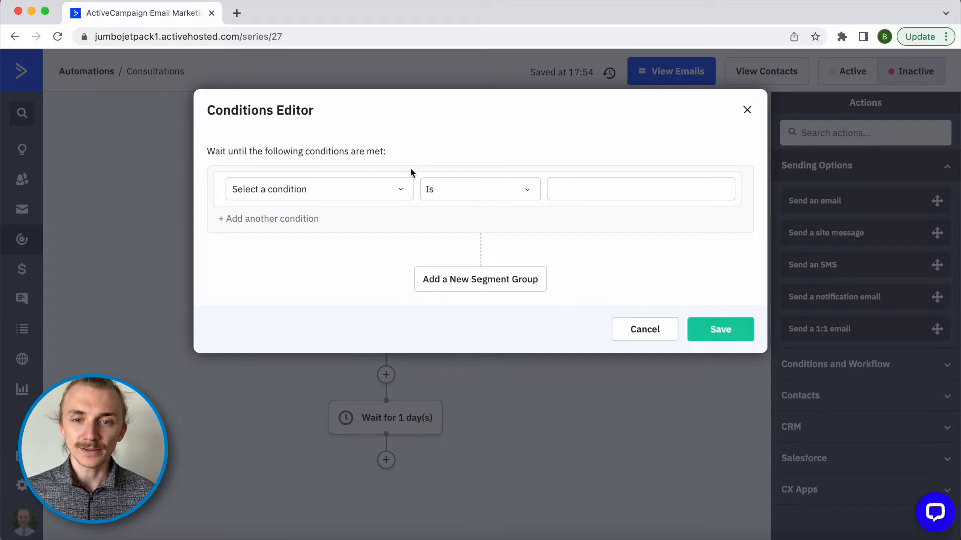
click(318, 189)
text(current time)
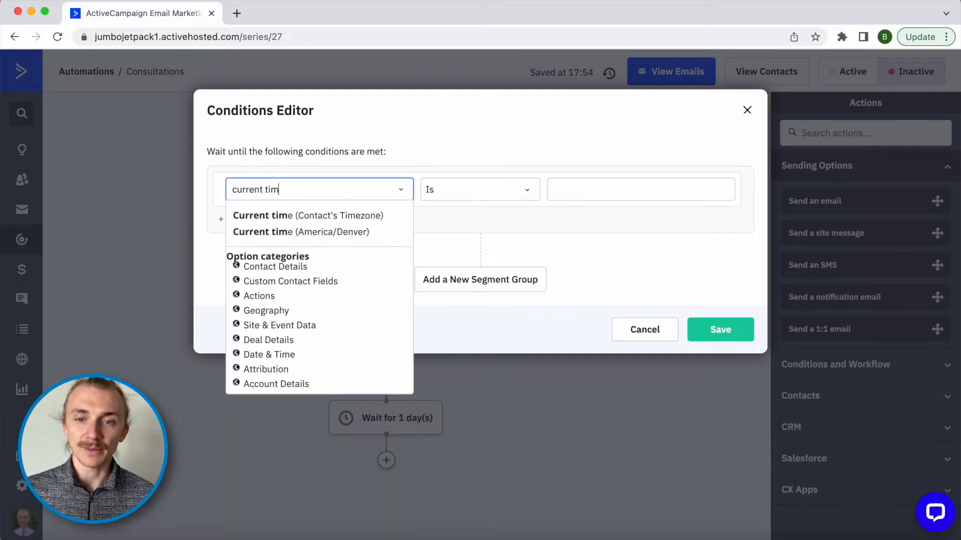
click(310, 215)
click(629, 189)
scroll(634, 300, down, 3)
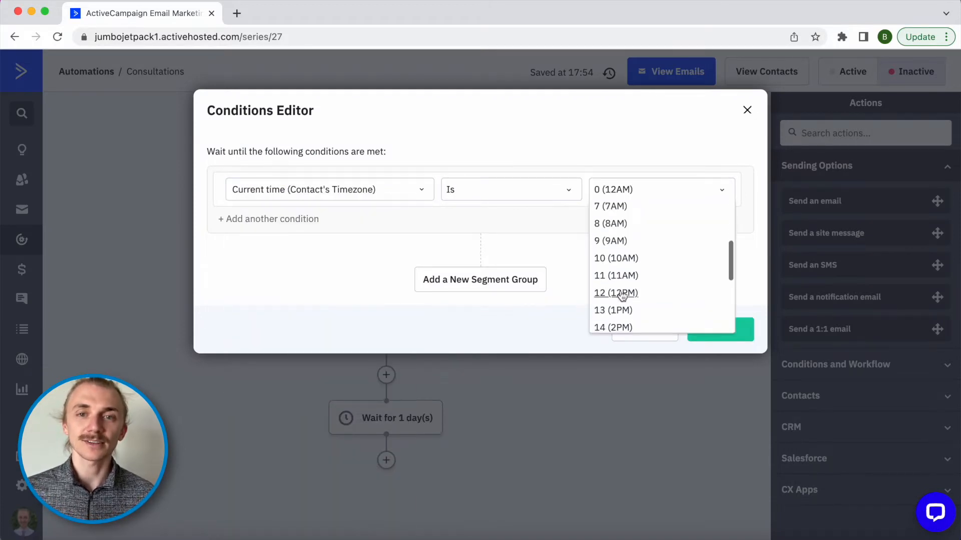
click(614, 273)
click(699, 324)
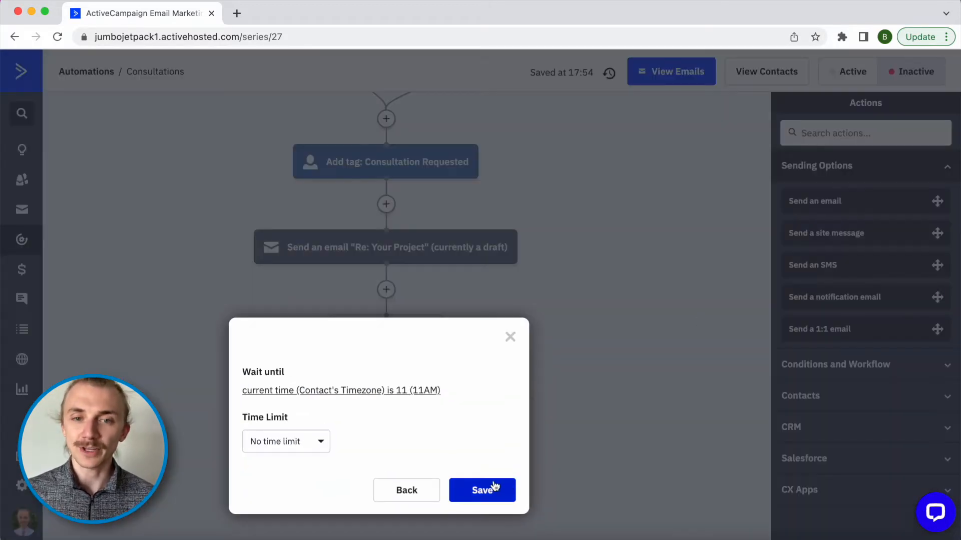
click(487, 482)
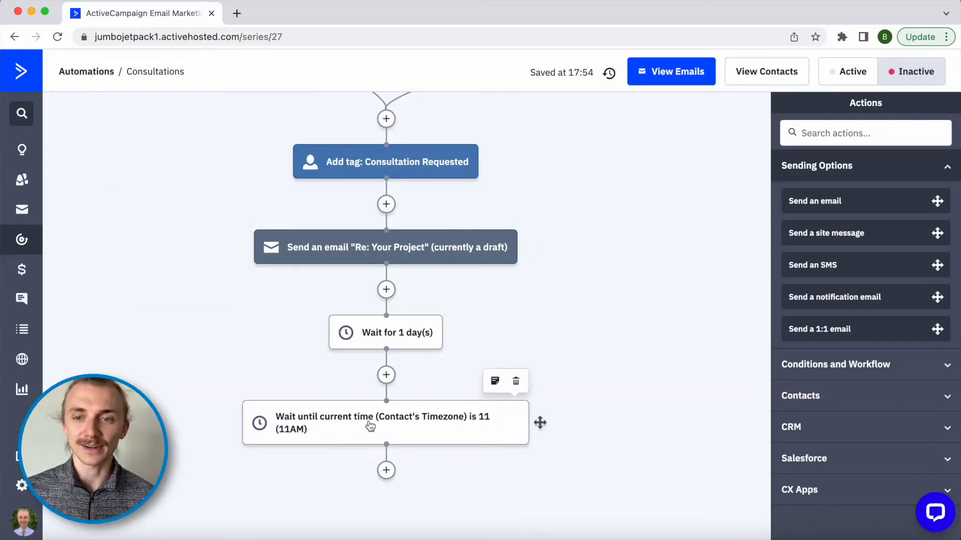
Step: Add an If/Else action below the 11AM wait that checks whether the tag "Consultation Details Provided" exists
click(385, 470)
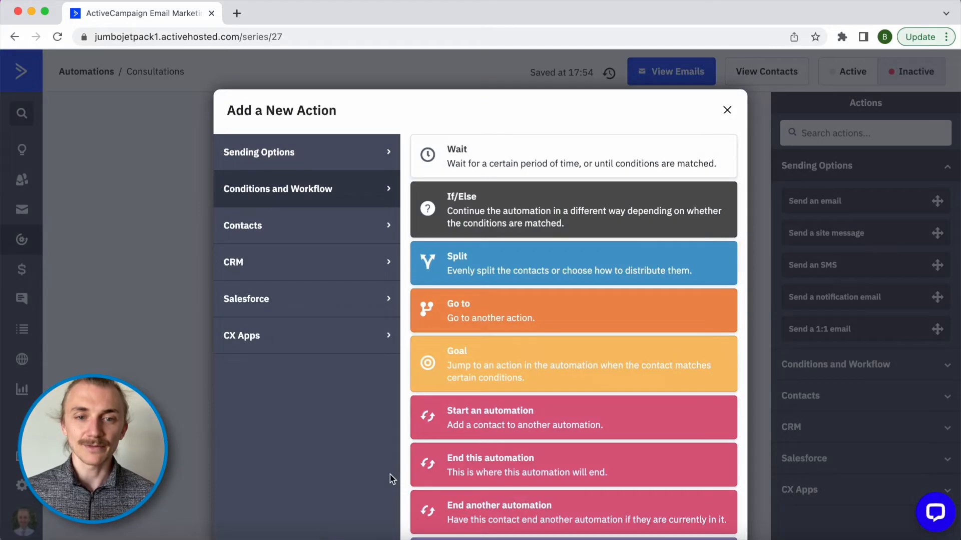
click(488, 199)
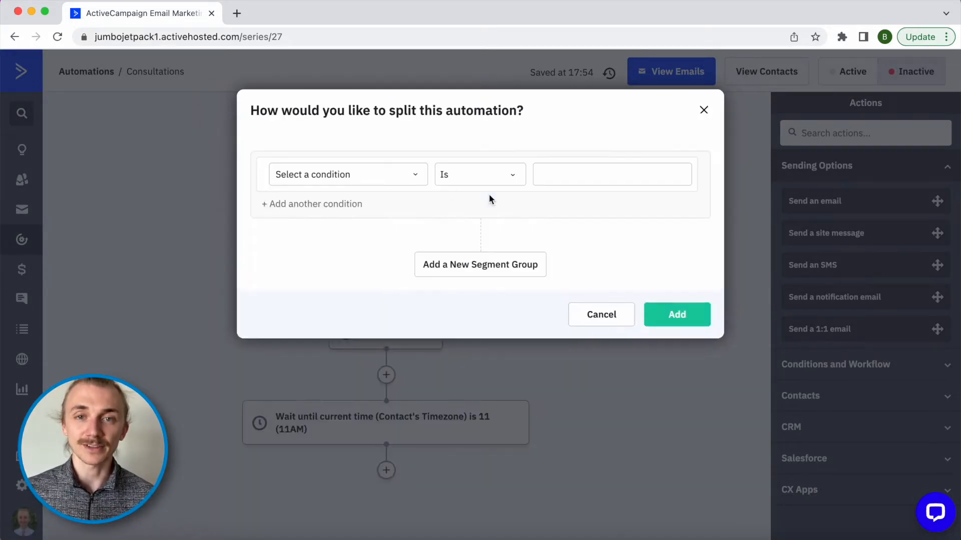
click(356, 174)
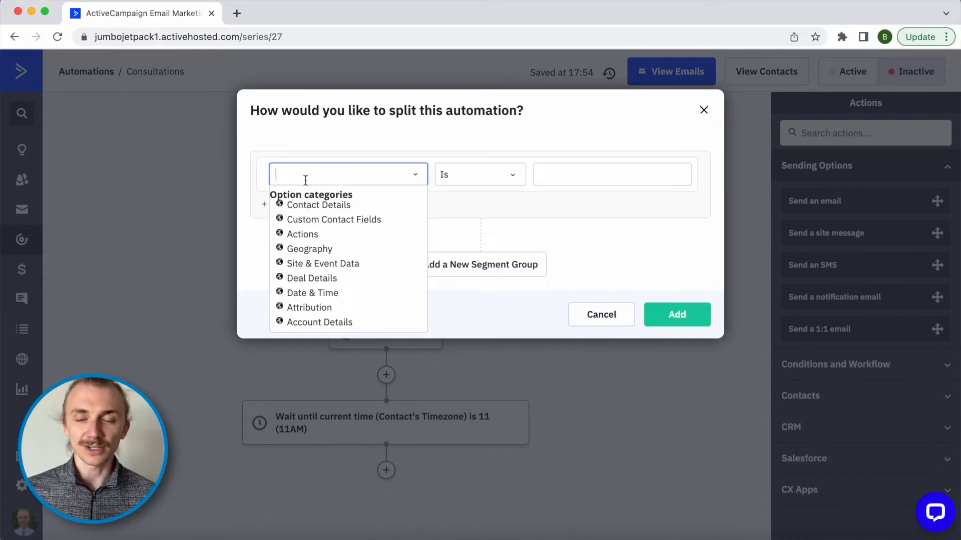
text(tag)
click(286, 202)
click(585, 181)
text(Consult)
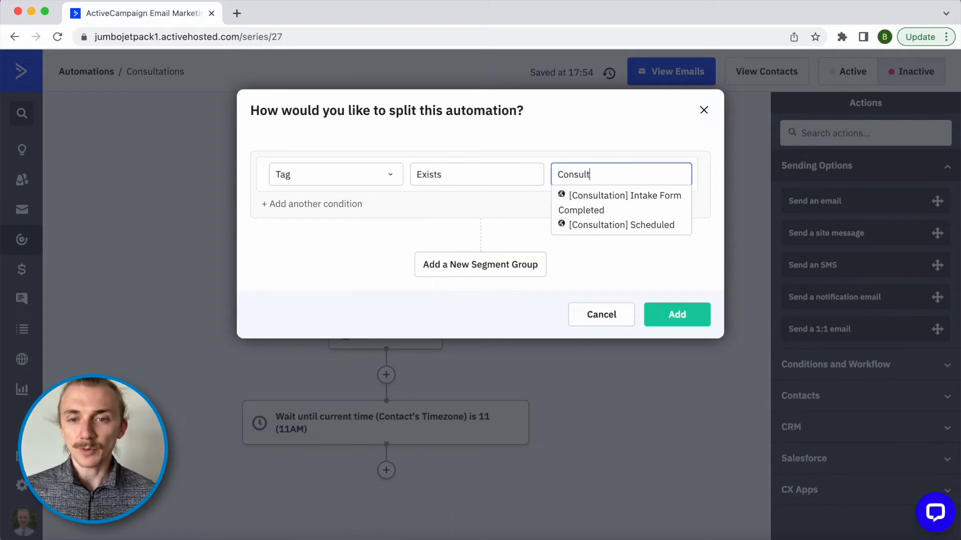
text(ation Details Provided)
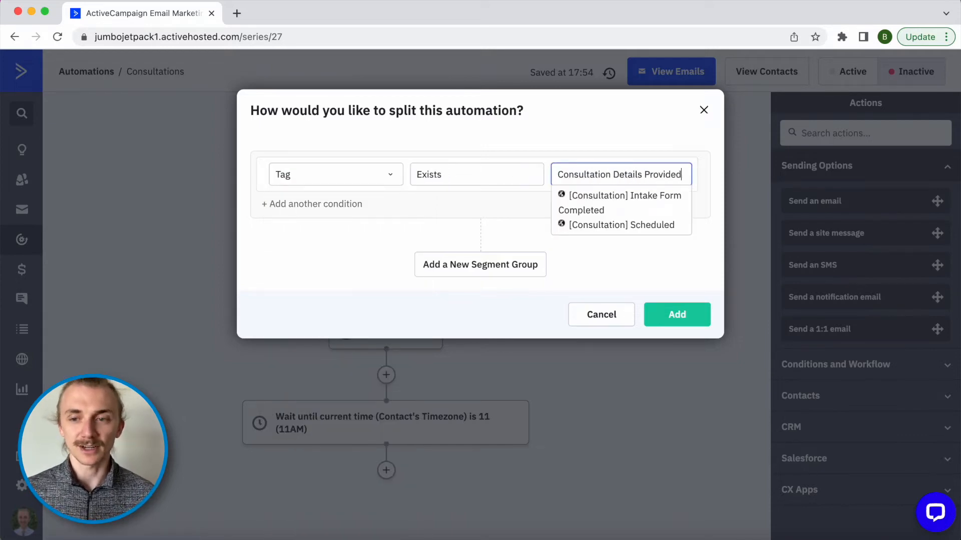
click(681, 315)
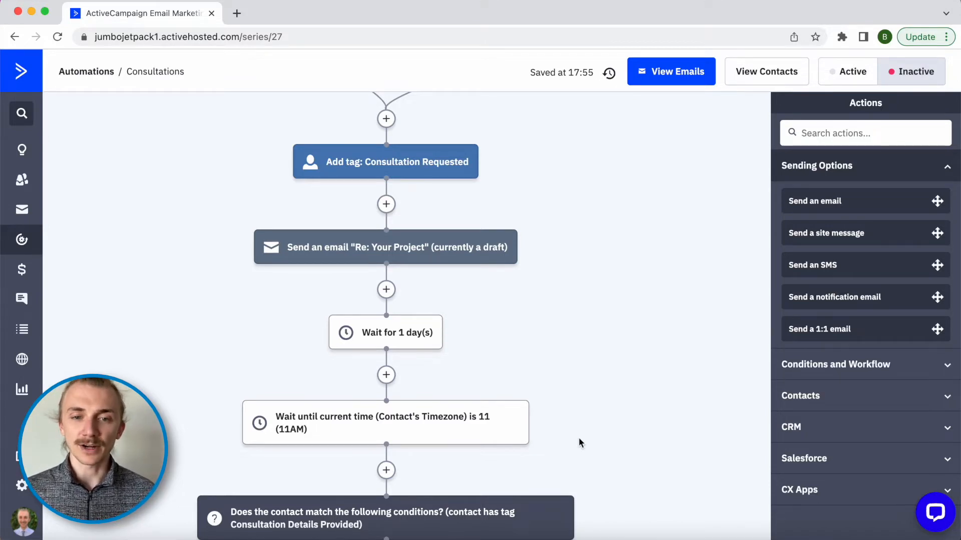
Step: Copy the "Re: Your Project" send-email action as a single action into the No branch
scroll(579, 438, down, 6)
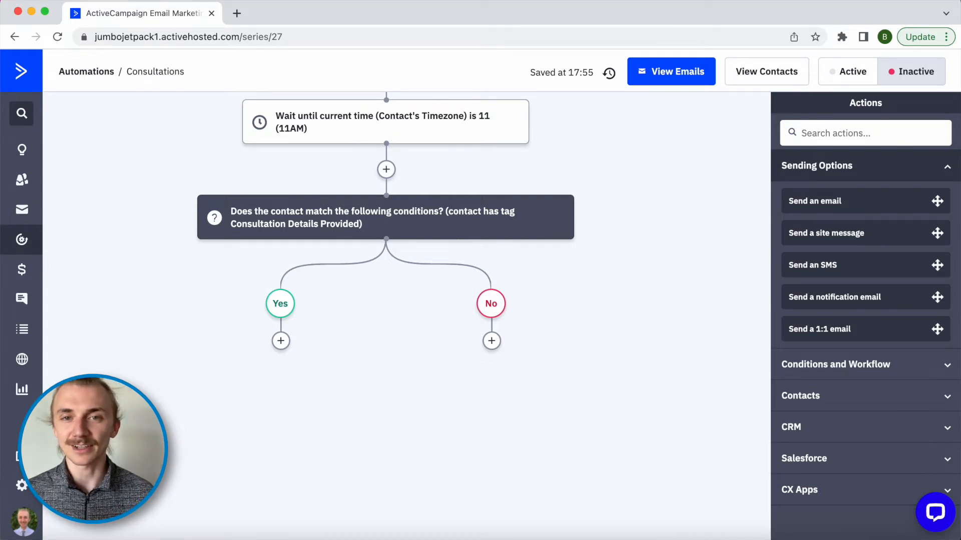
scroll(514, 196, down, 5)
scroll(515, 201, up, 5)
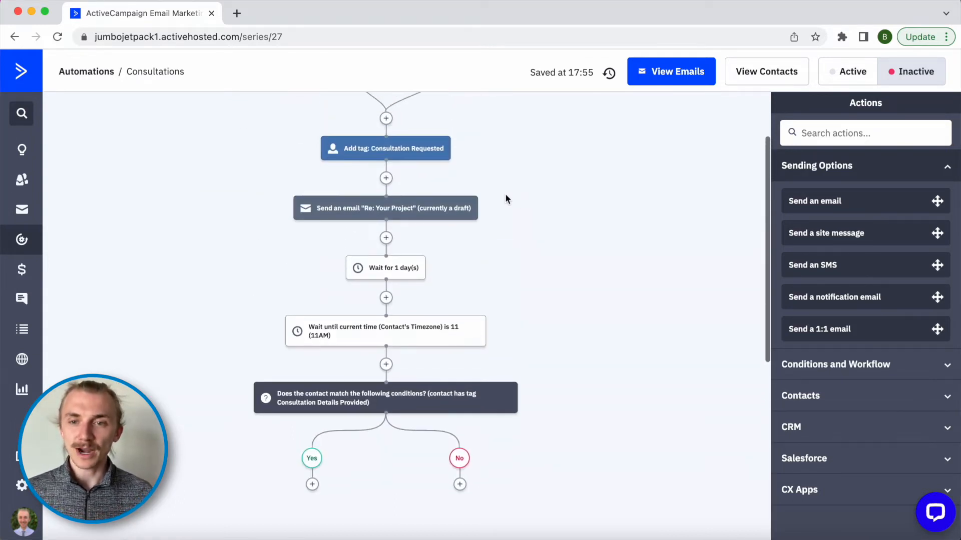
drag(488, 209, 470, 498)
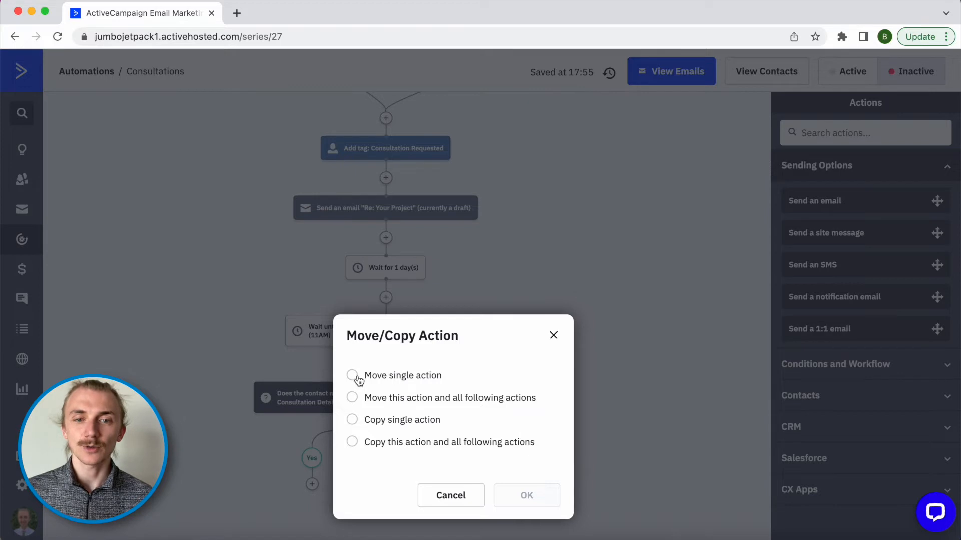
click(352, 420)
click(526, 495)
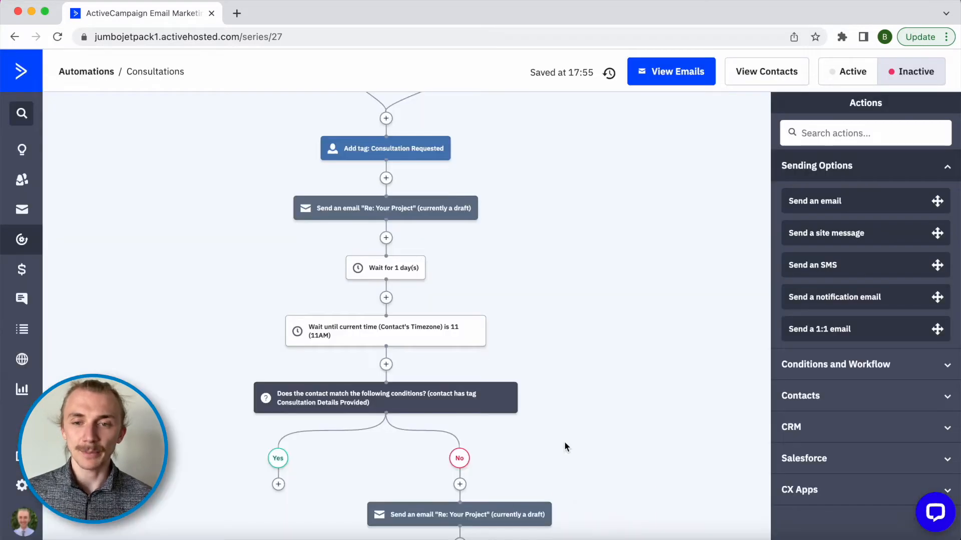
Step: Duplicate the email used by the No branch's send-email action and open the copy for editing
scroll(563, 441, down, 1)
click(463, 457)
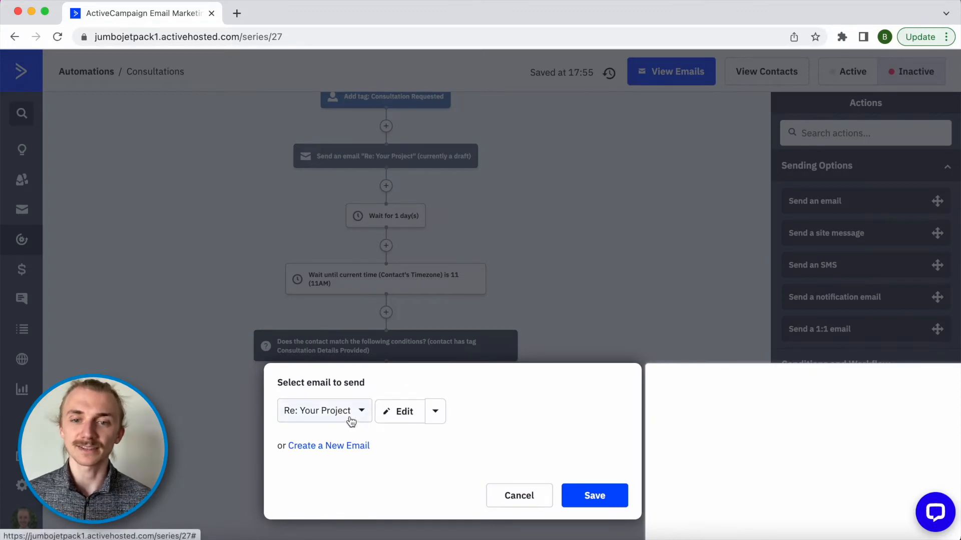
click(435, 411)
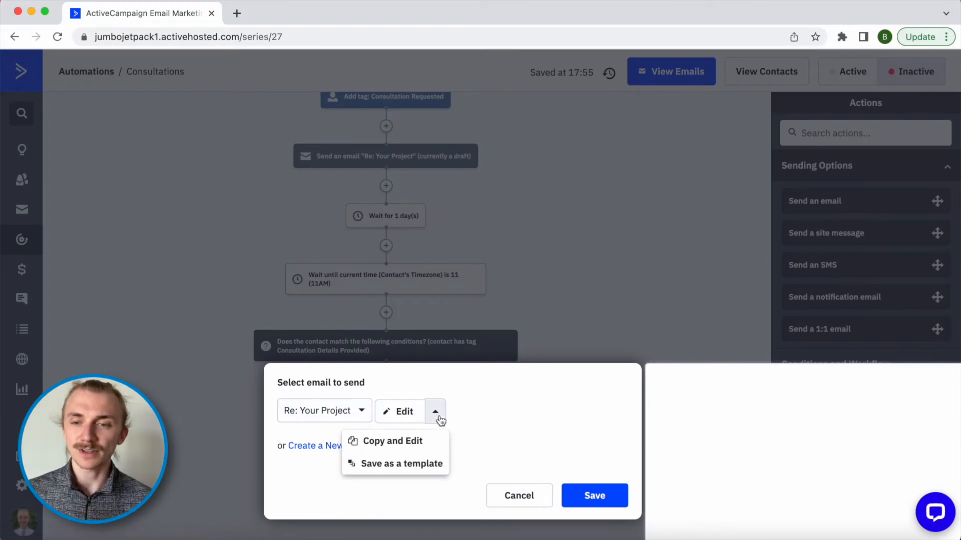
click(393, 442)
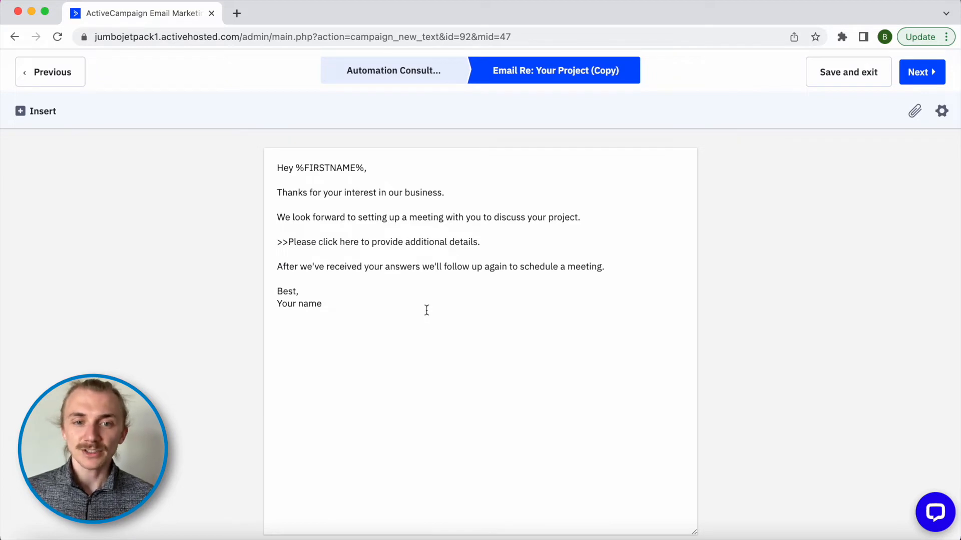
Step: Replace the two opening paragraphs with "The other day you expressed interest in our services and I just wanted to make sure you received my last email."
scroll(313, 190, down, 1)
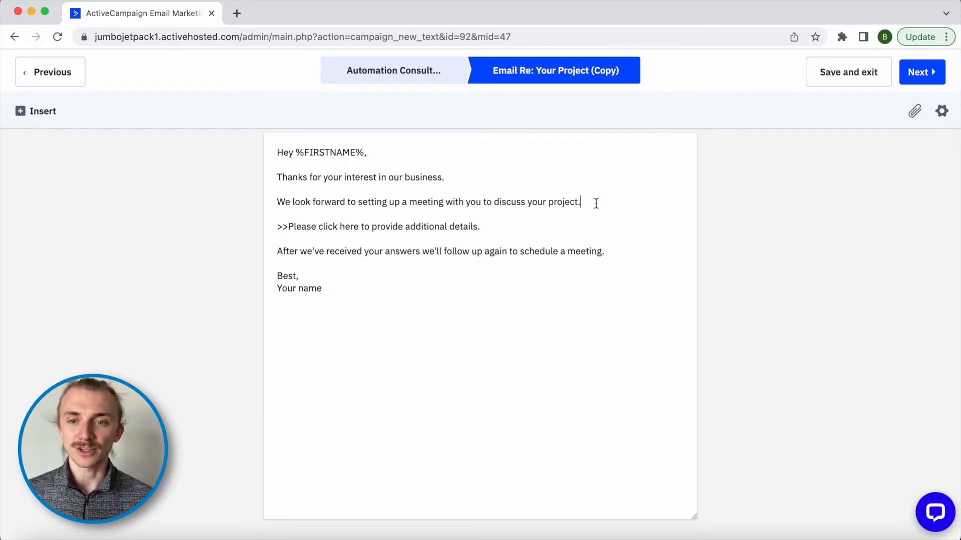
drag(596, 201, 254, 180)
text(The other day you expressed interest in our)
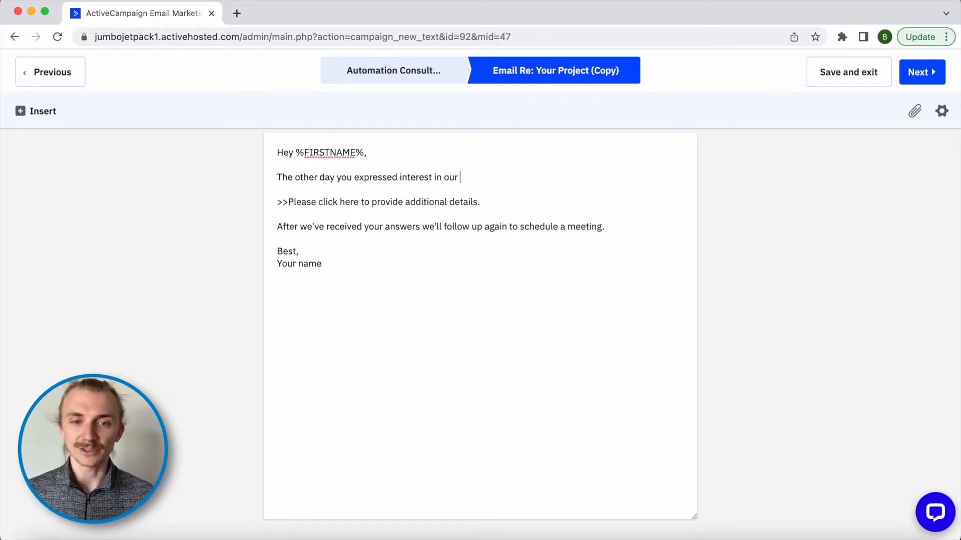
text( services and I just wanted to make sure yo)
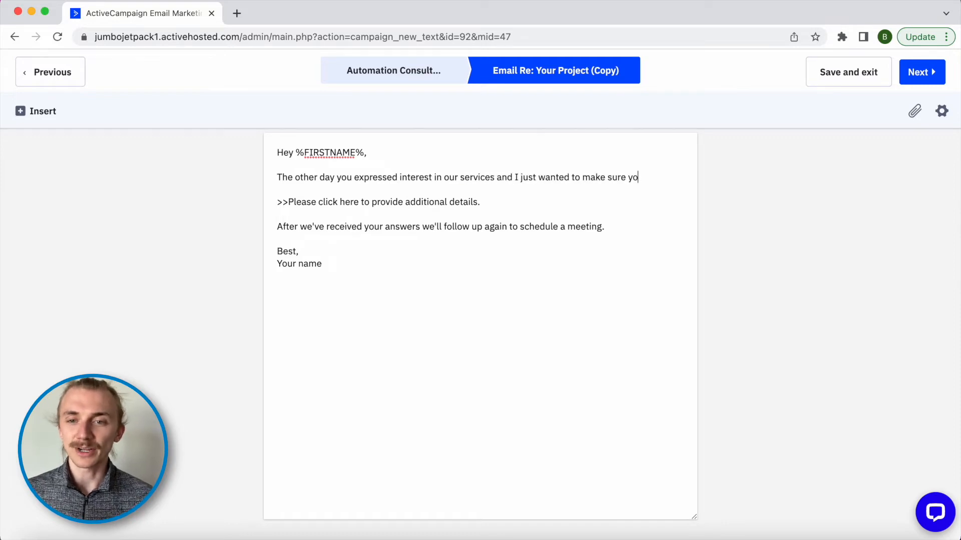
text(u received my last email.)
key(Return)
key(Return)
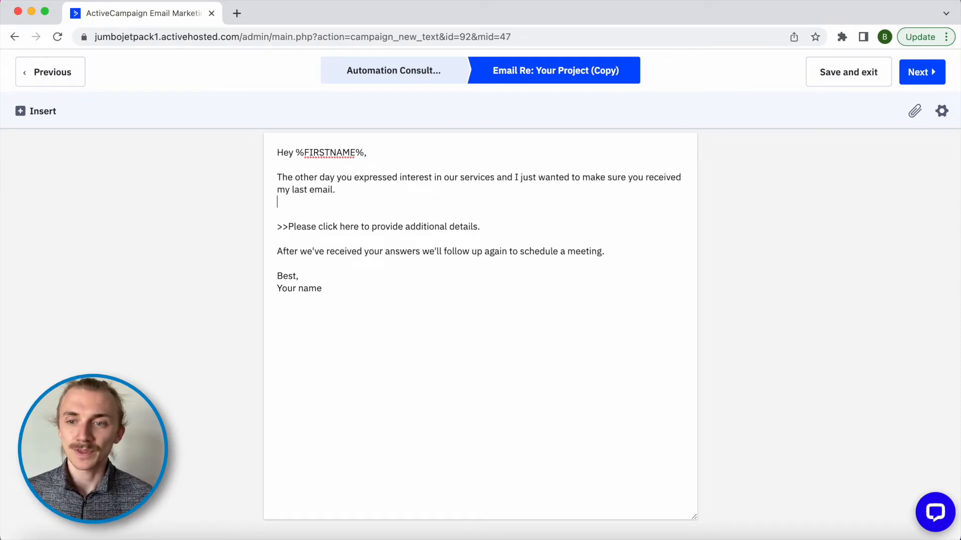
Step: Add the paragraph "Please take a few minutes to provide us with some additional details about your project." and delete the call-to-action line
text(Please take a few minutes to provide us with some a)
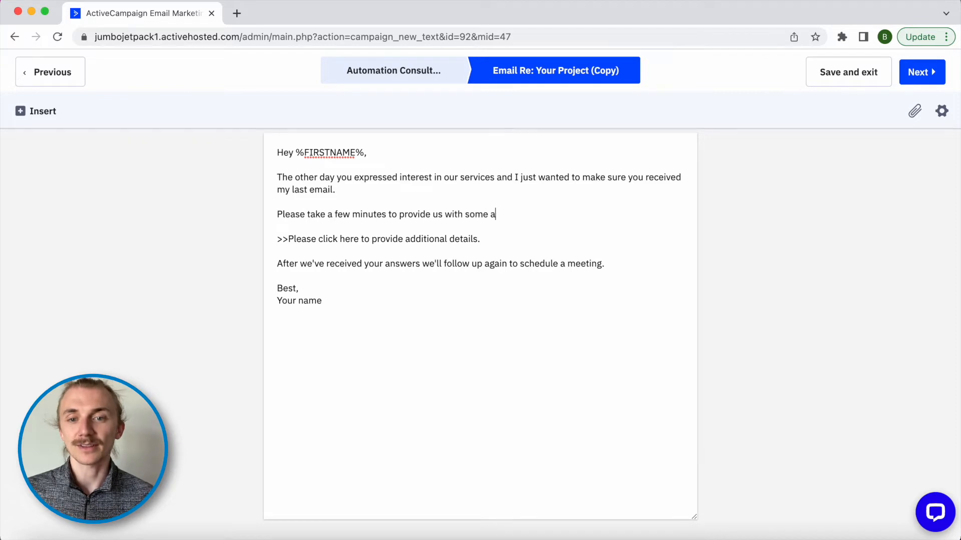
text(dditional details about your project.)
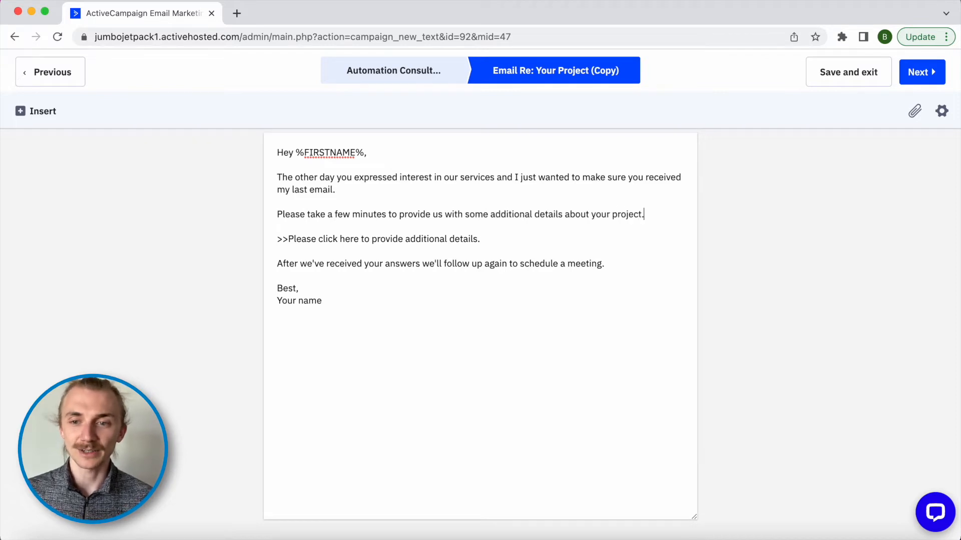
drag(492, 242, 277, 240)
key(BackSpace)
key(BackSpace)
key(BackSpace)
Step: Set the copied email's subject to "Re: Your Project (following up)" and save its settings
click(941, 111)
text(following up)
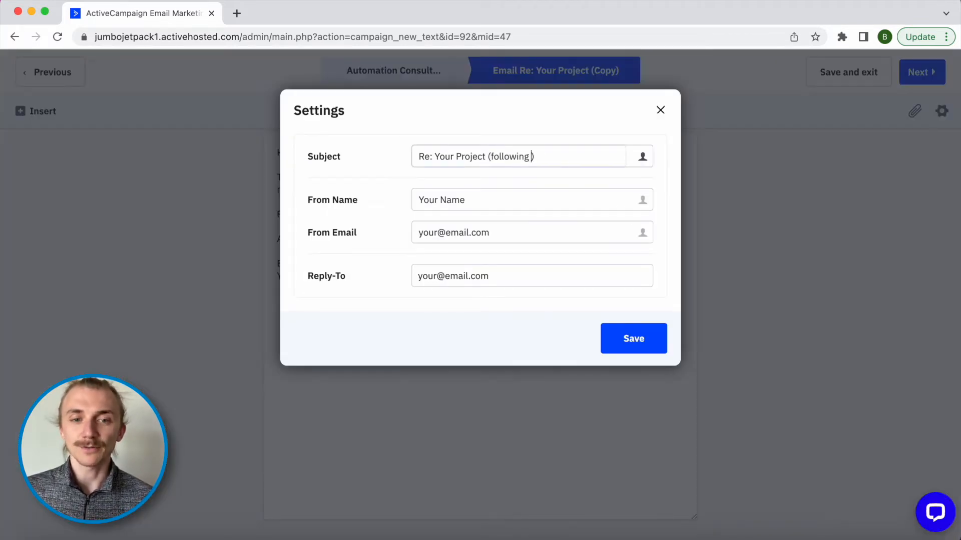
click(634, 338)
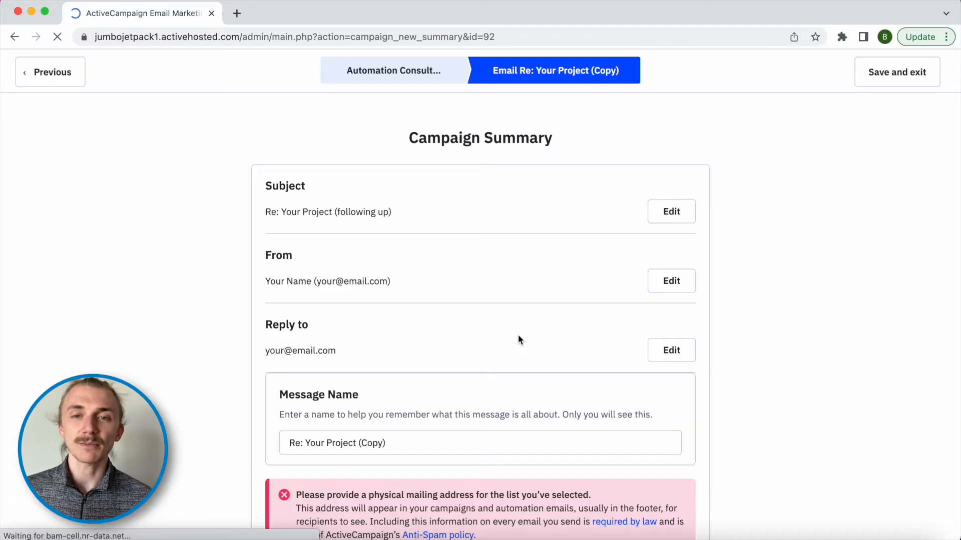
Step: Rename the message as "Re: Your Project (following up)" in the campaign summary, and save and exit the email
scroll(518, 334, down, 2)
click(372, 402)
double_click(372, 402)
text(f)
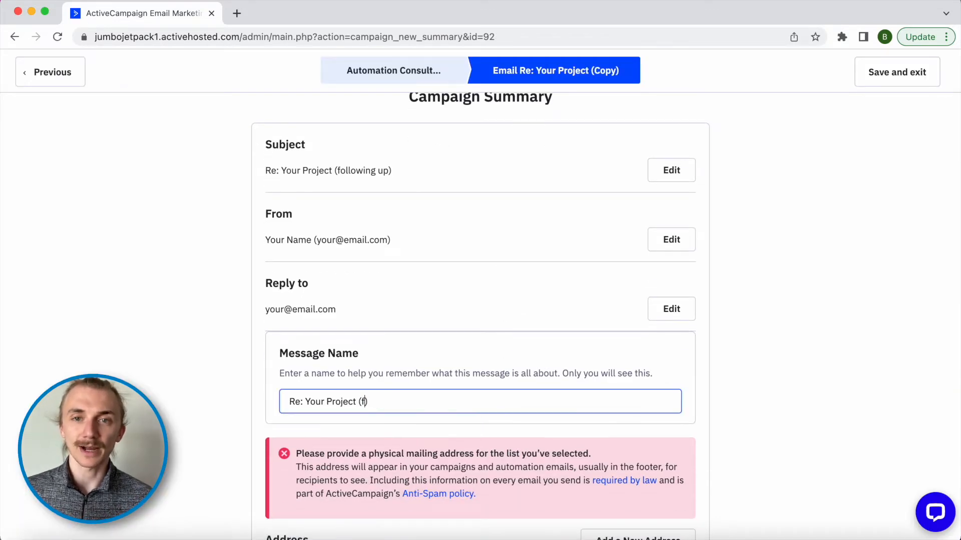
text(ollowing up)
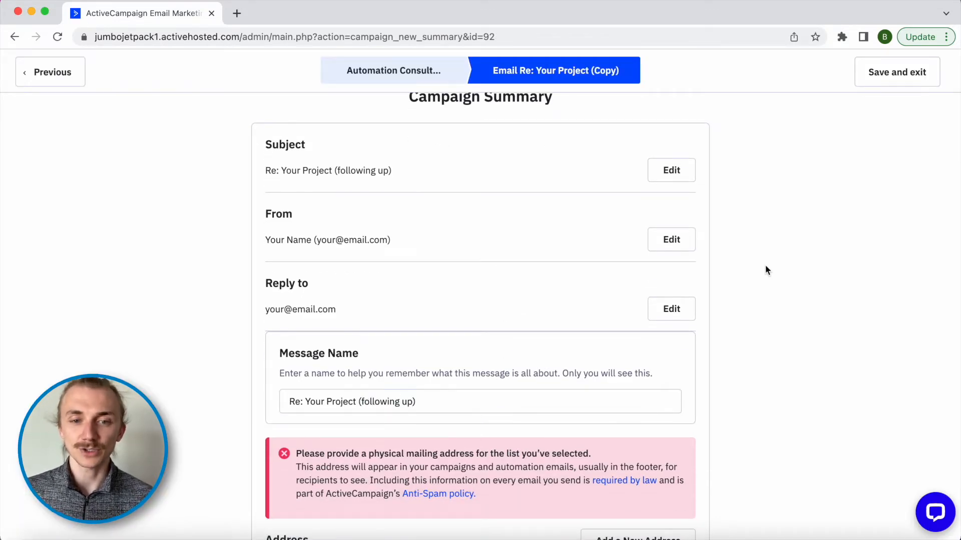
click(897, 73)
Step: Add a wait of 2 weeks below the "Re: Your Project (following up)" email in the No branch
scroll(583, 361, down, 10)
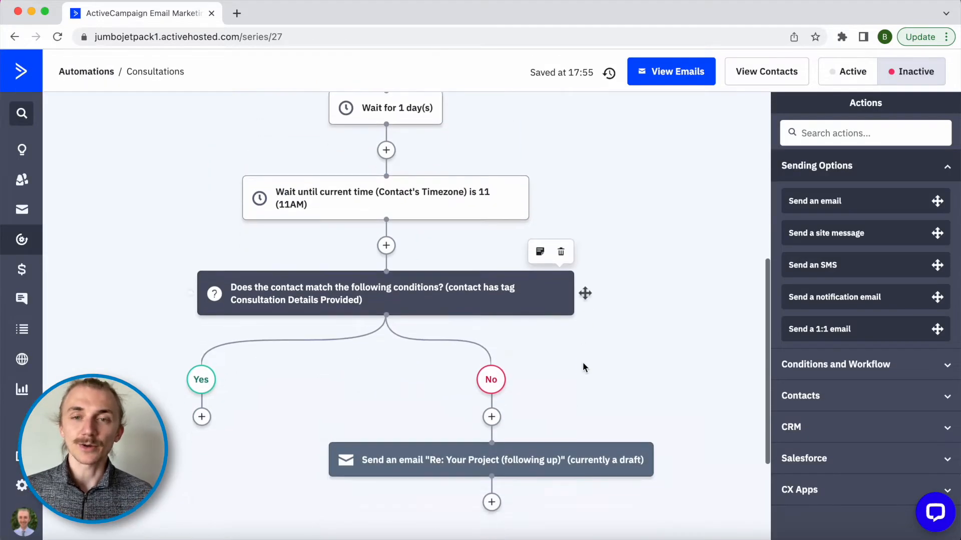
click(492, 347)
click(333, 193)
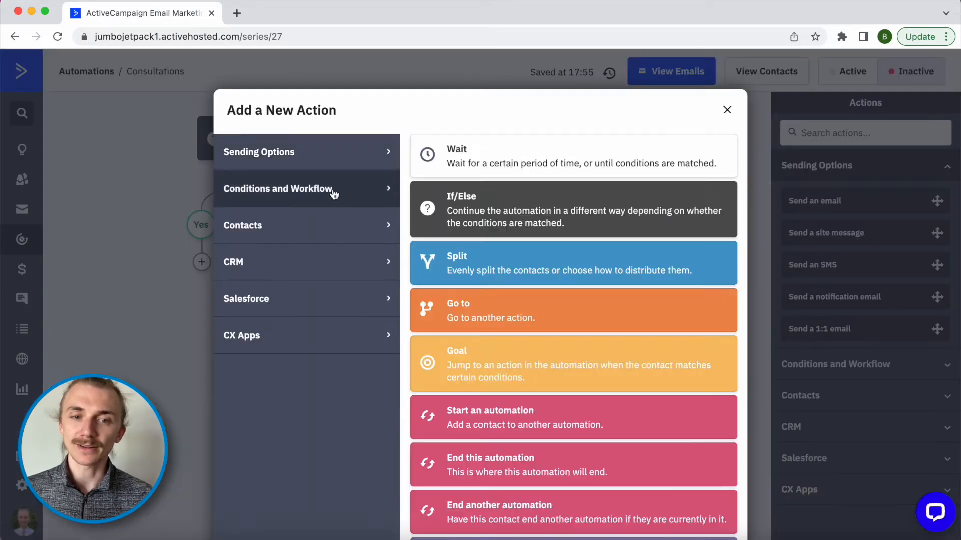
click(480, 149)
click(361, 341)
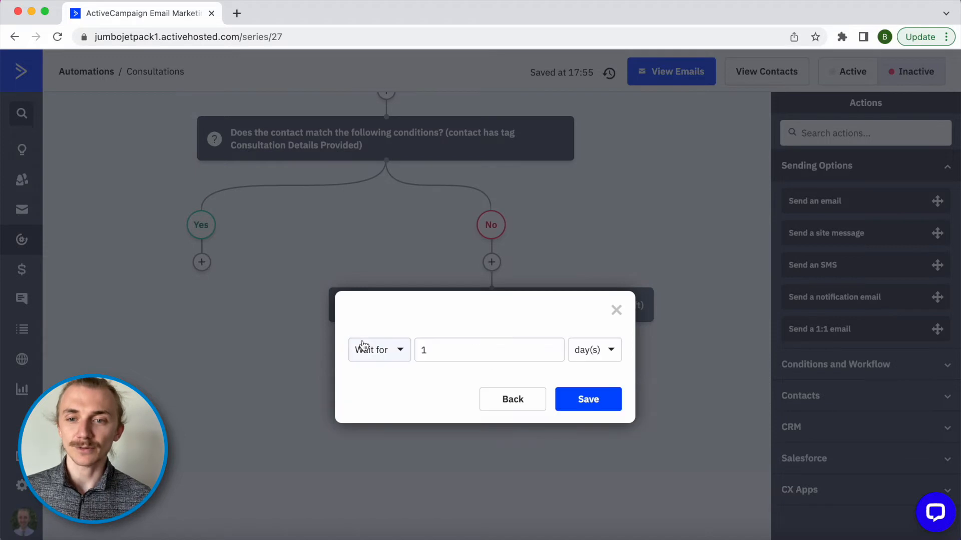
click(468, 356)
text(2)
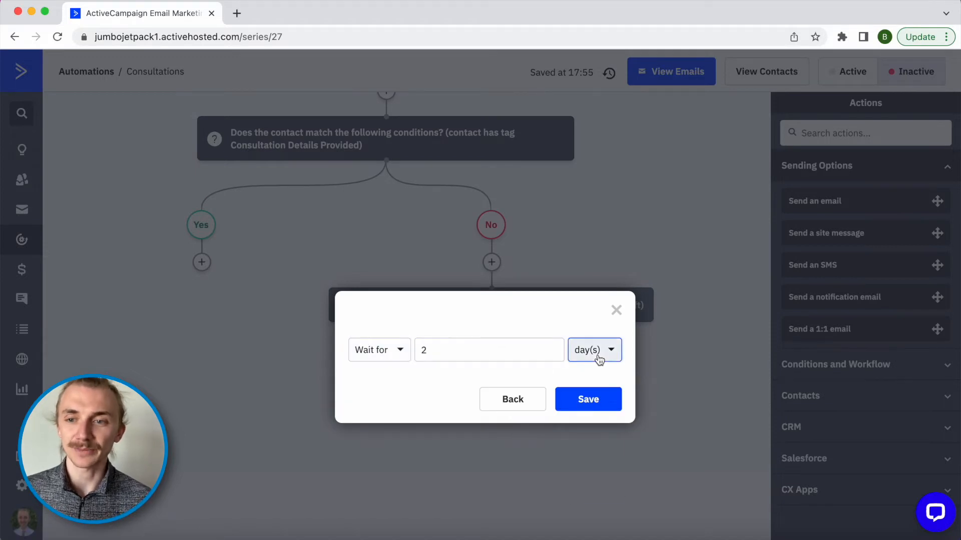
click(598, 358)
click(578, 441)
click(584, 395)
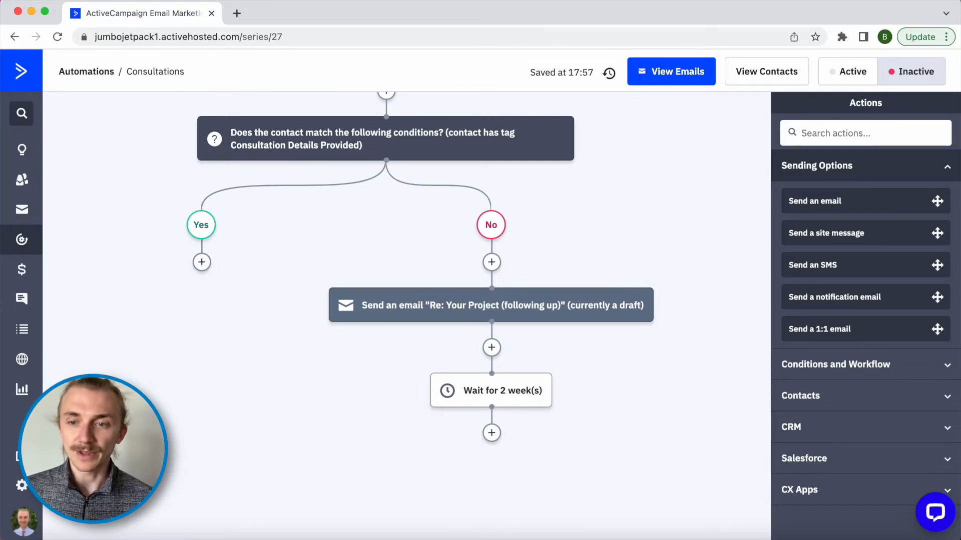
Step: Review the automation flow from the Consultation Requested tag through the wait conditions to the end of the No branch
click(70, 503)
click(70, 503)
click(70, 503)
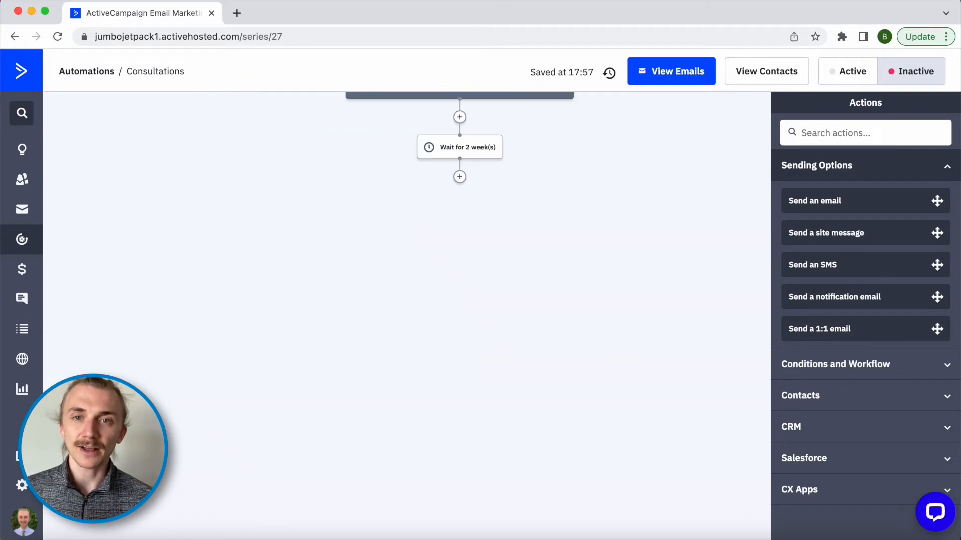
click(70, 503)
scroll(265, 299, up, 9)
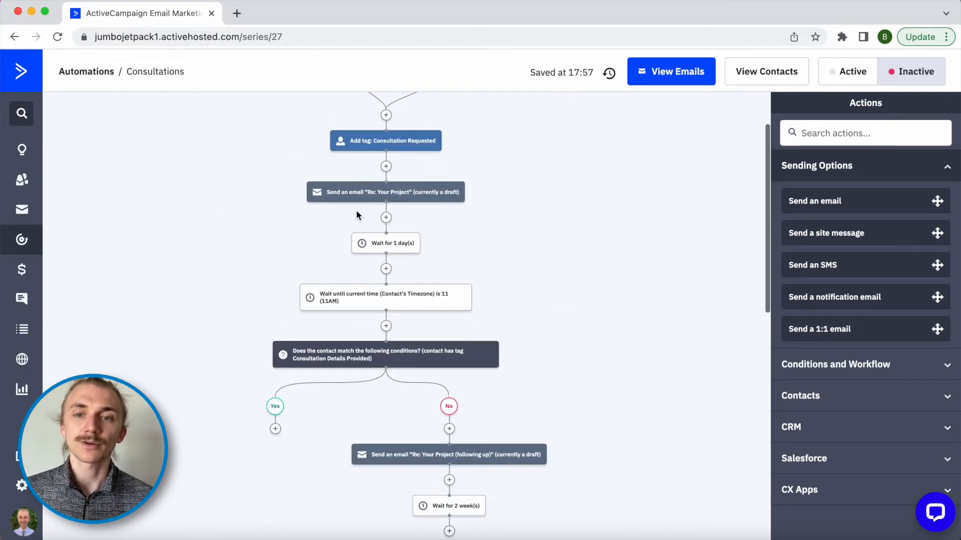
mouse_move(369, 197)
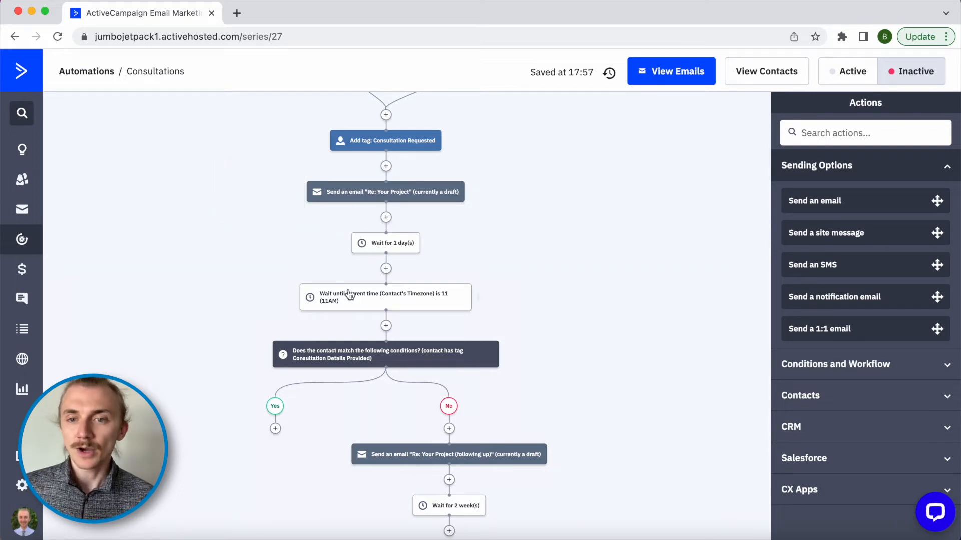
mouse_move(353, 299)
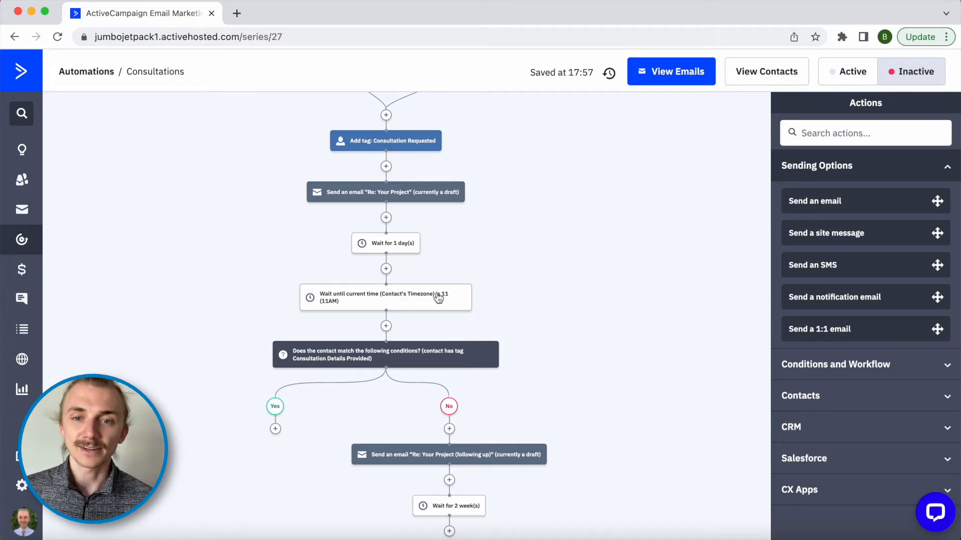
mouse_move(436, 449)
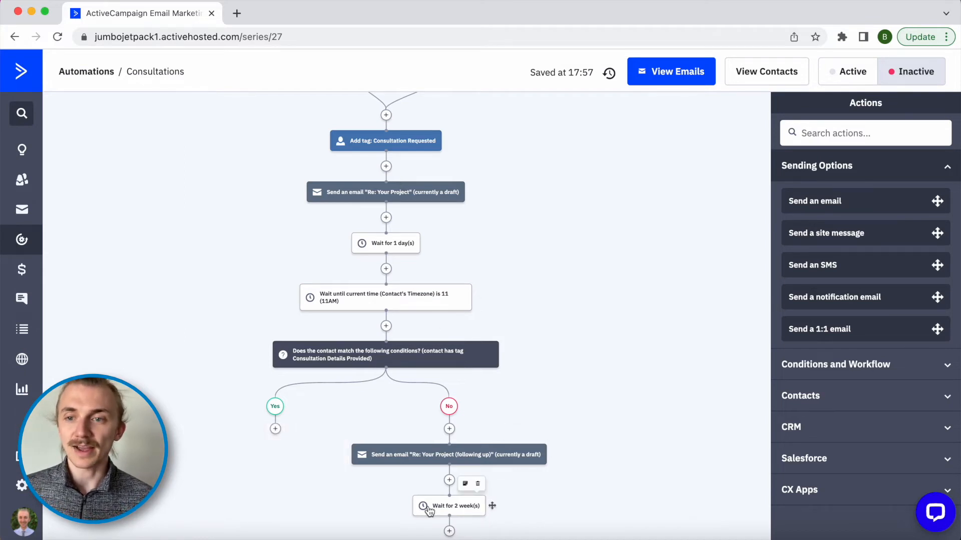
scroll(431, 508, down, 2)
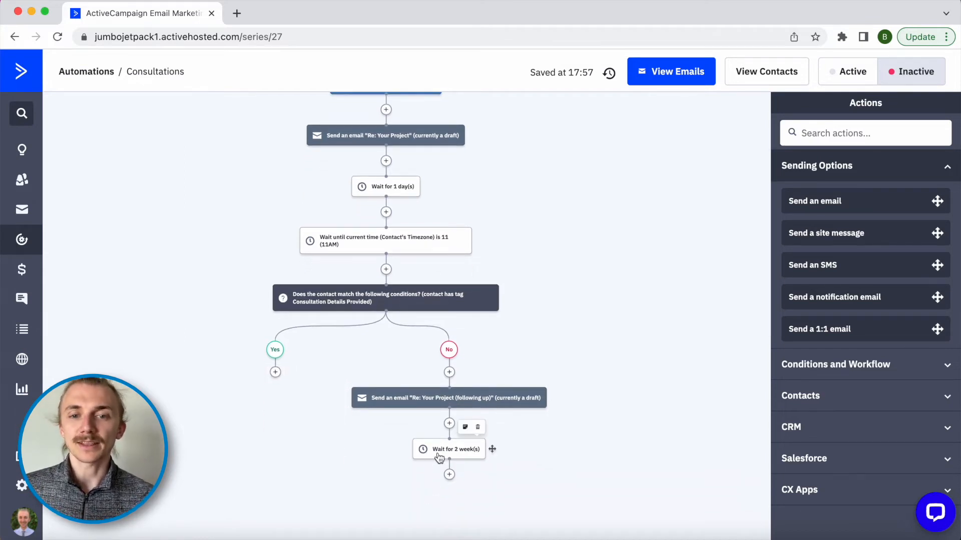
Step: Add a goal named "Consultation Details Provided" to the Yes branch of the condition
click(276, 373)
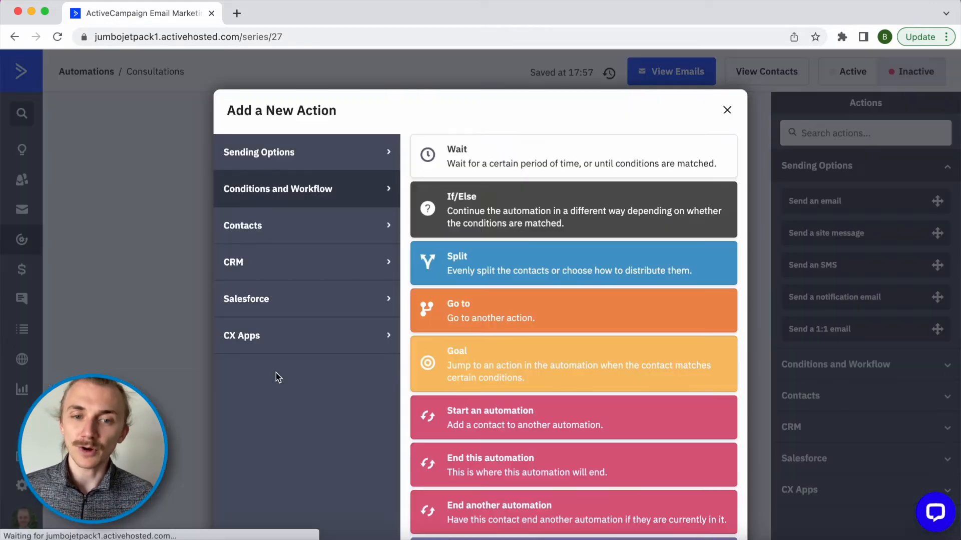
click(457, 352)
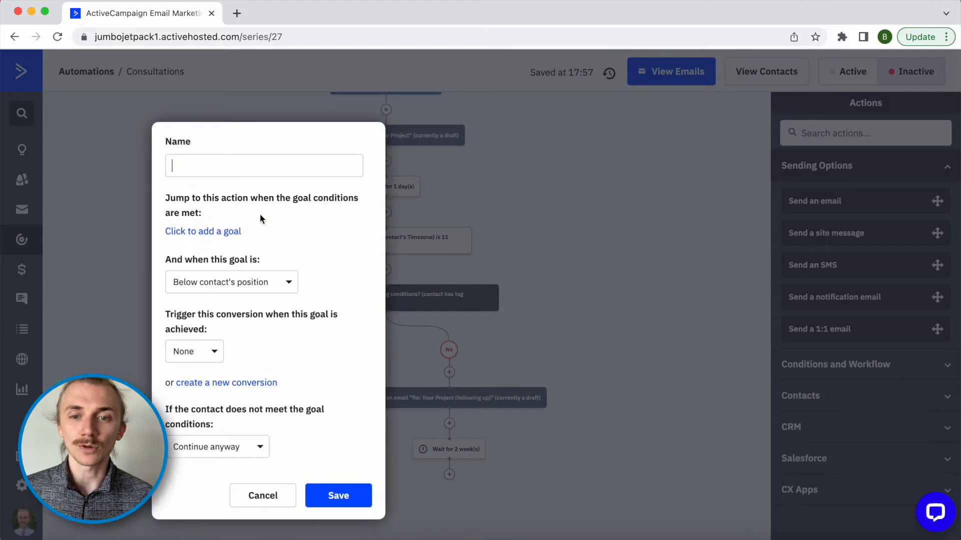
click(228, 175)
text(Consultation Details Provided)
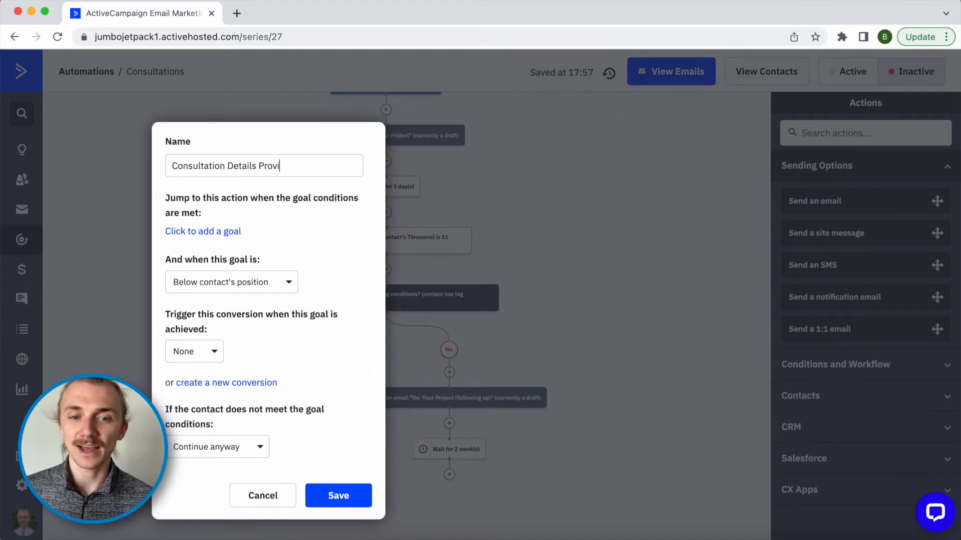
Step: Set the goal's condition to the tag "Consultation Details Provided" existing, and save the goal
click(211, 236)
click(265, 190)
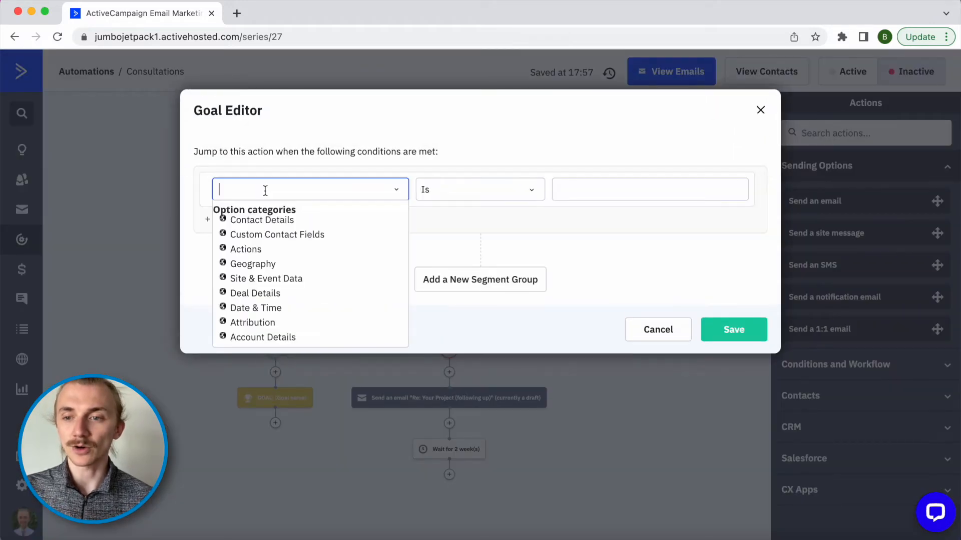
text(tag)
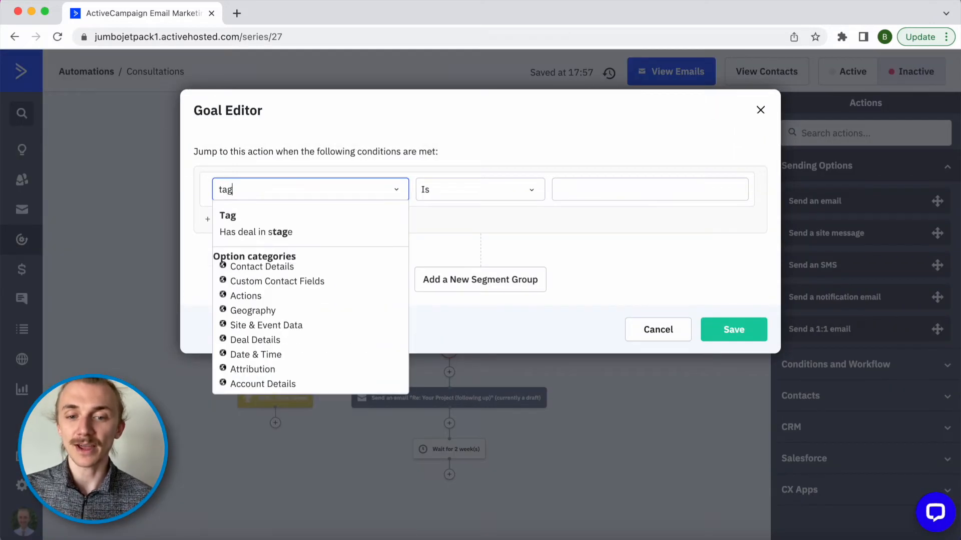
click(238, 218)
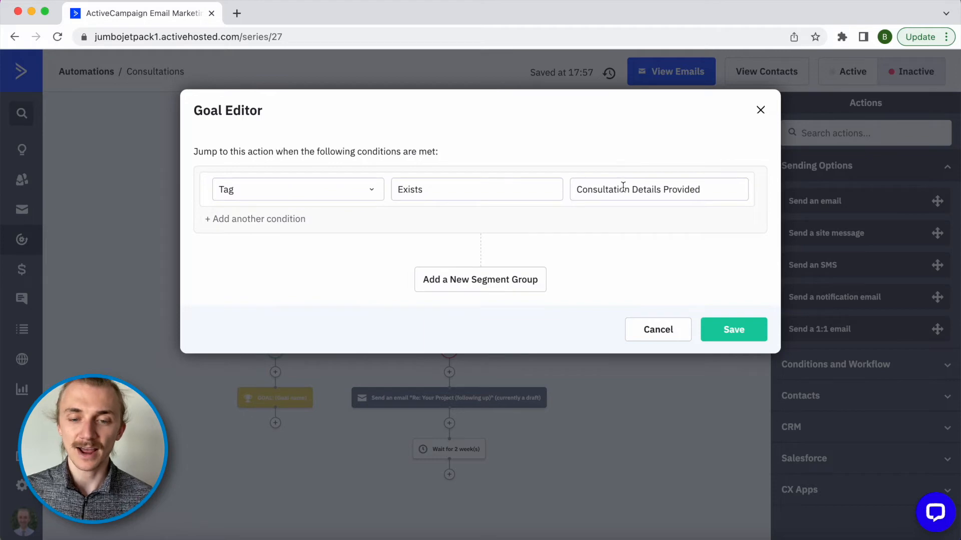
click(719, 336)
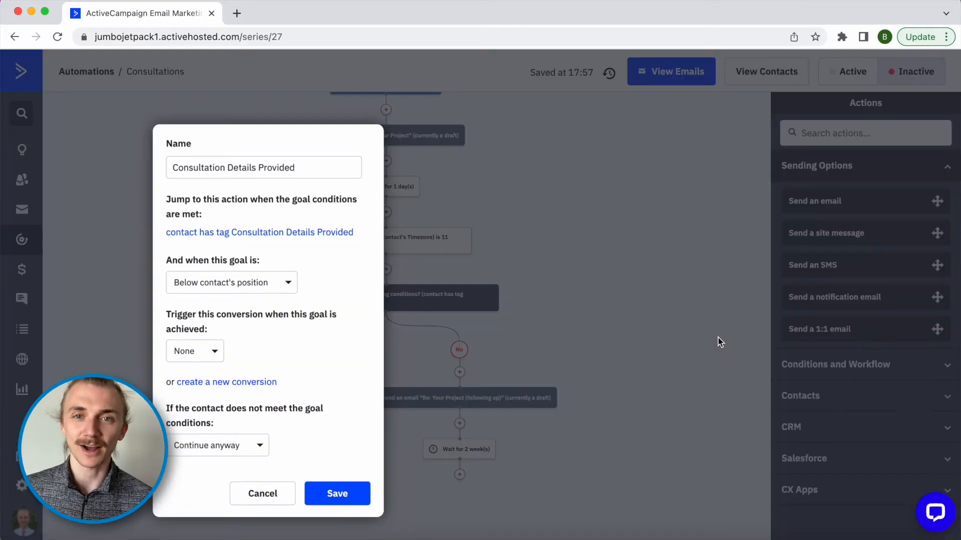
click(360, 494)
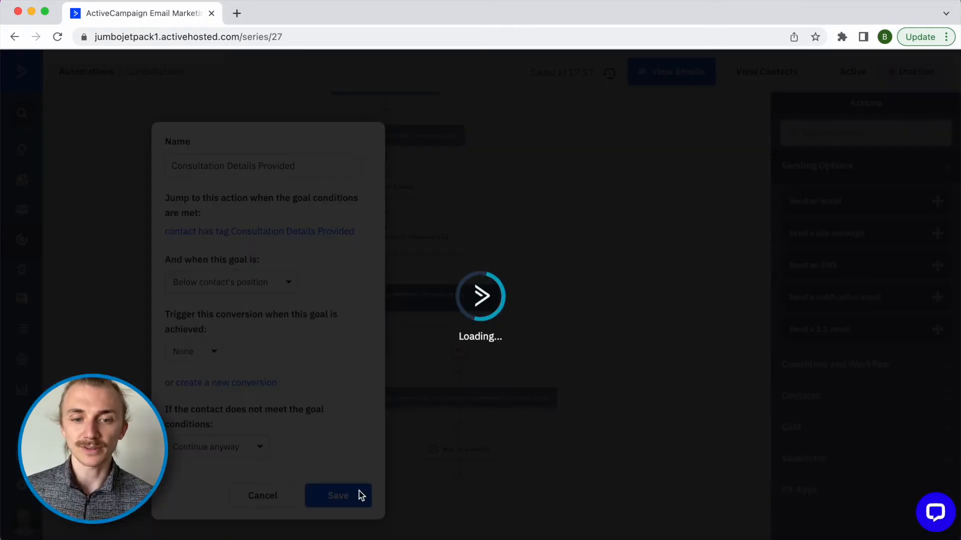
Step: Examine the flow from the form submission trigger down to the goal and the follow-up branch
scroll(366, 376, up, 3)
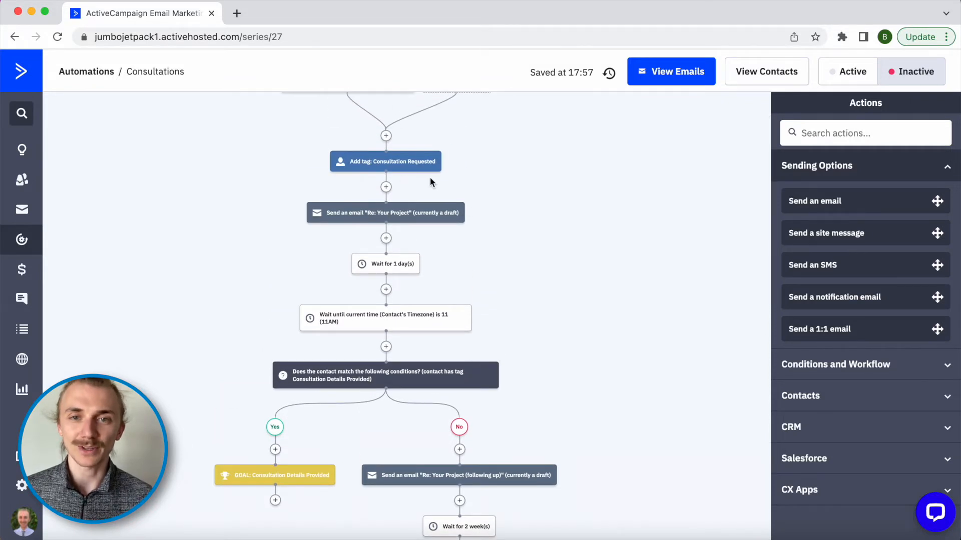
scroll(479, 141, up, 2)
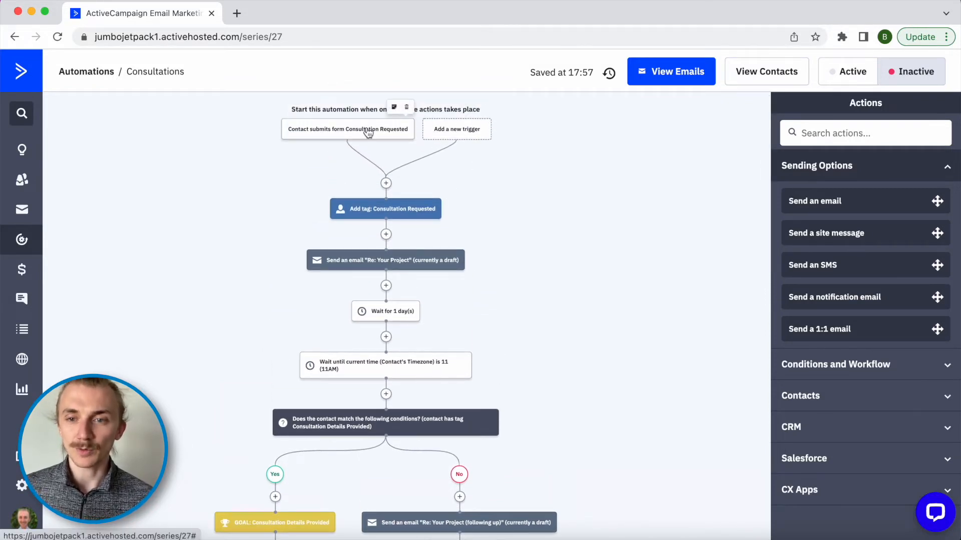
scroll(317, 208, down, 3)
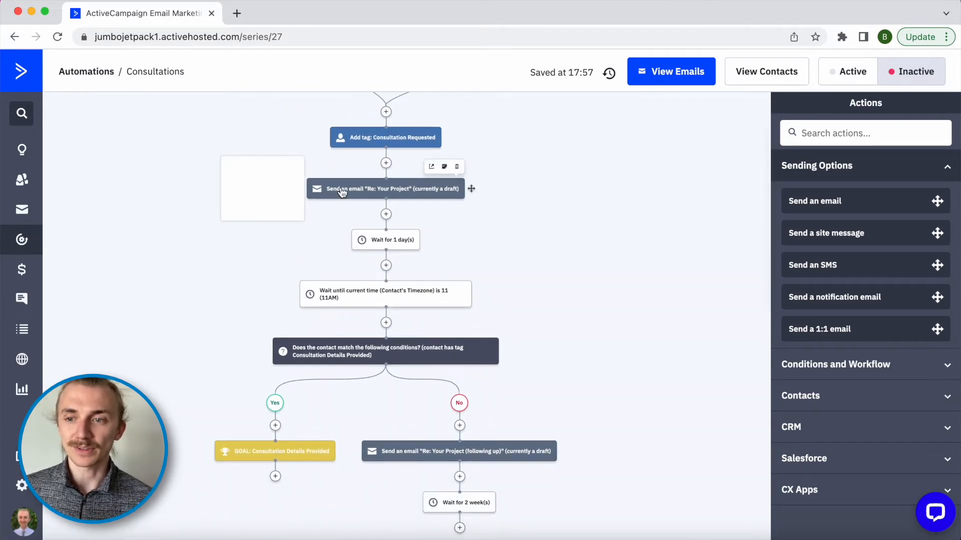
scroll(419, 208, down, 2)
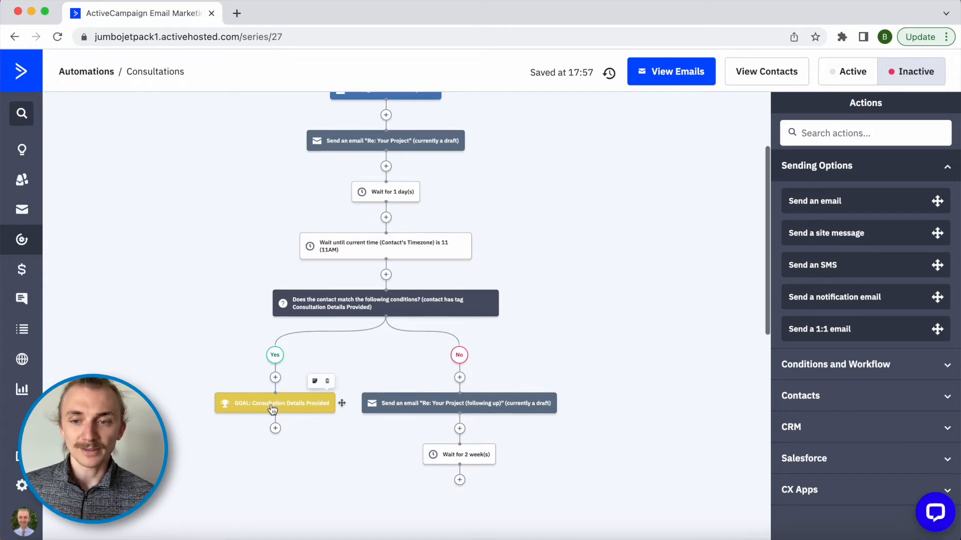
scroll(273, 410, down, 3)
scroll(271, 409, down, 1)
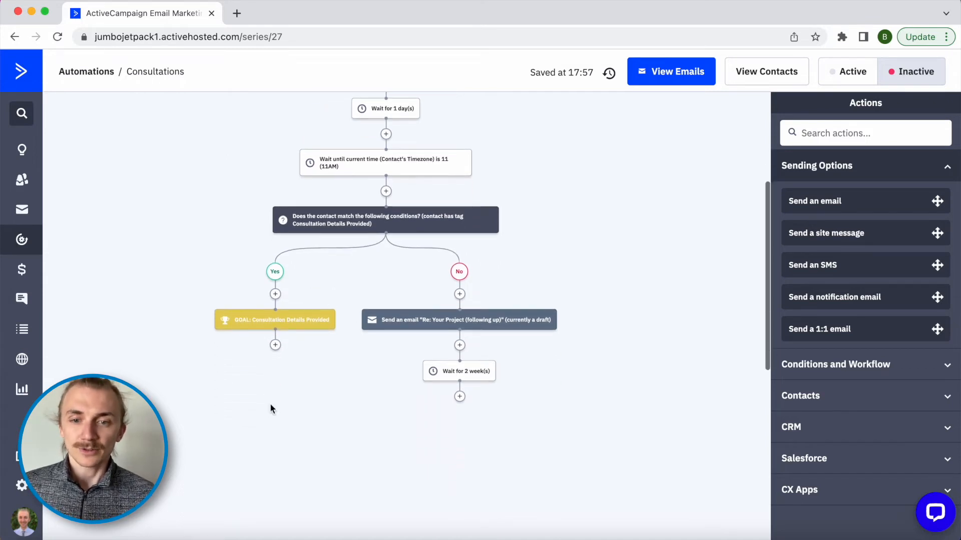
mouse_move(257, 330)
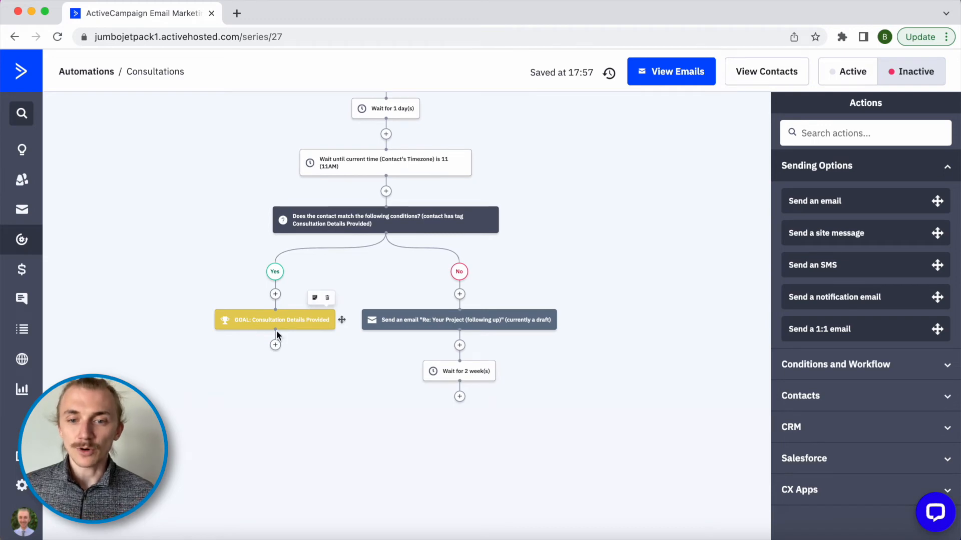
click(275, 345)
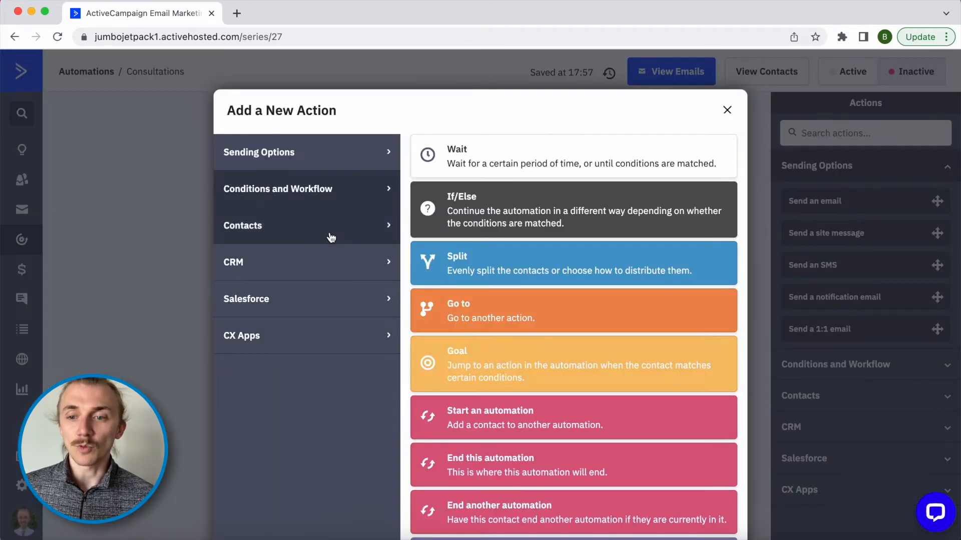
click(318, 166)
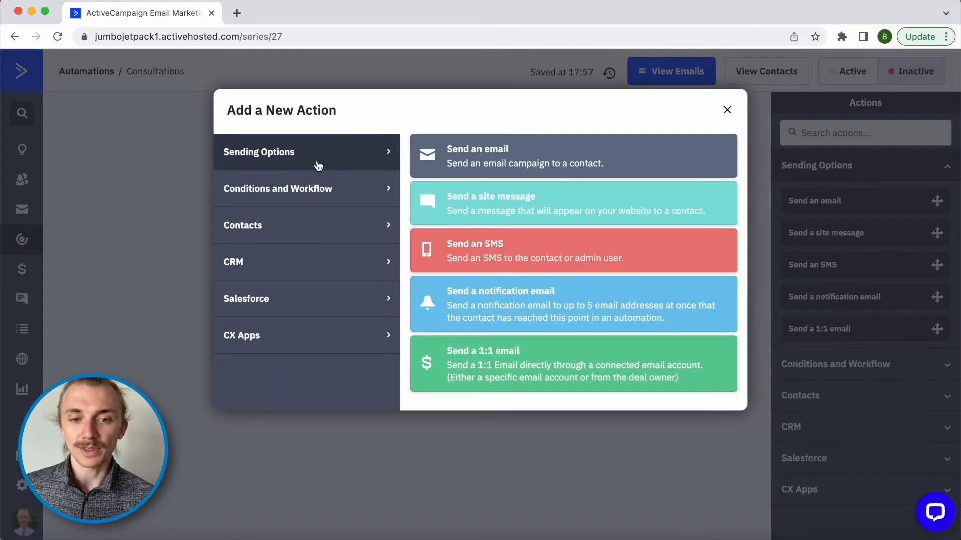
click(453, 159)
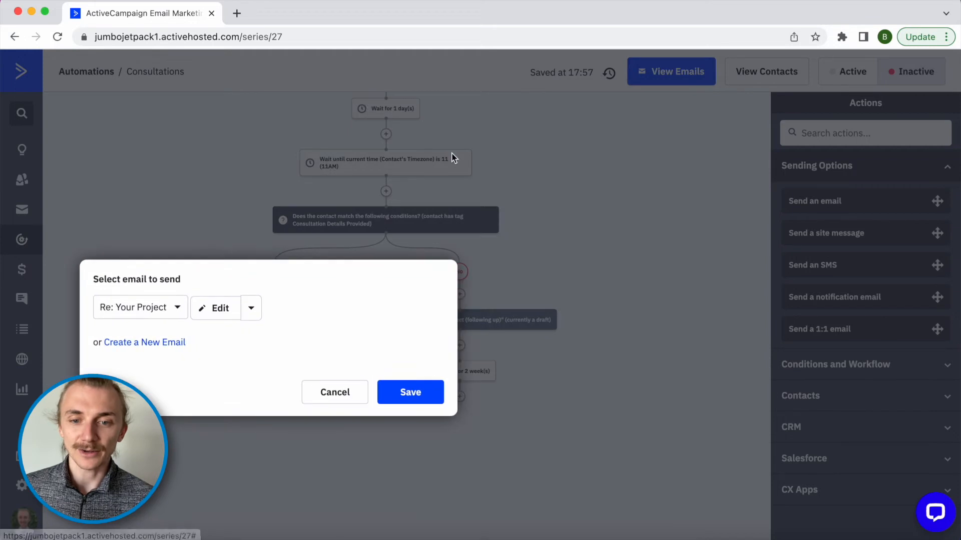
click(335, 393)
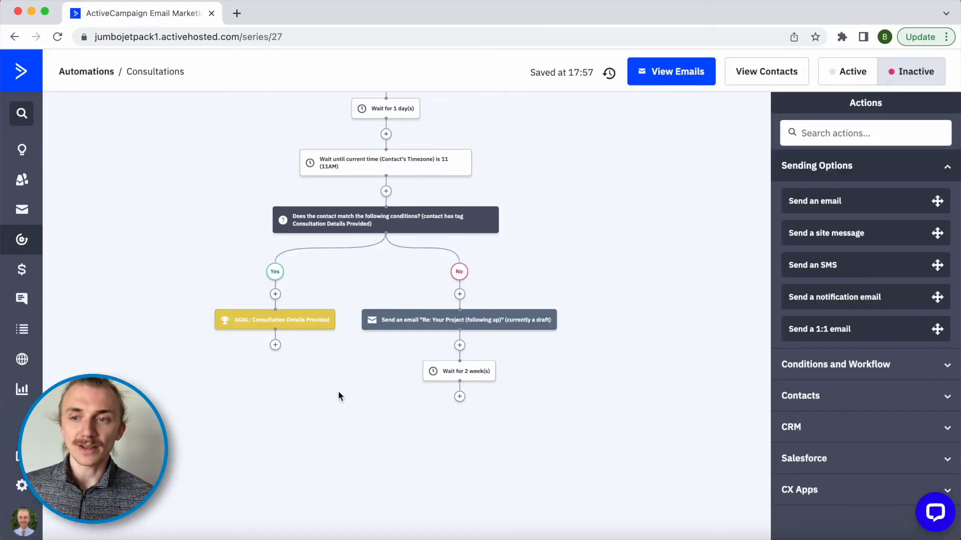
Step: Add a send-email action with a new email named "Let's talk" below the goal, and return to the automation without choosing a template
click(276, 345)
click(444, 166)
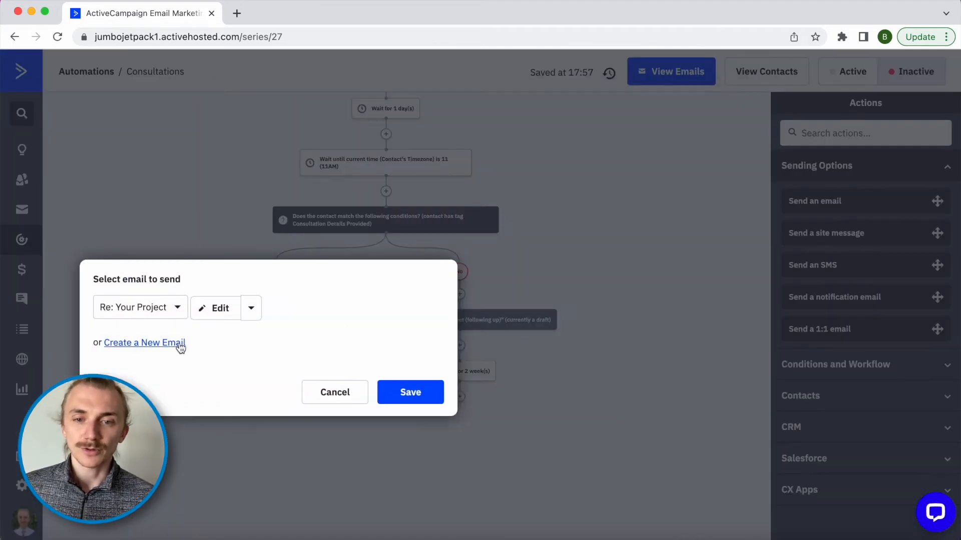
click(178, 342)
click(197, 371)
text(Let's talk)
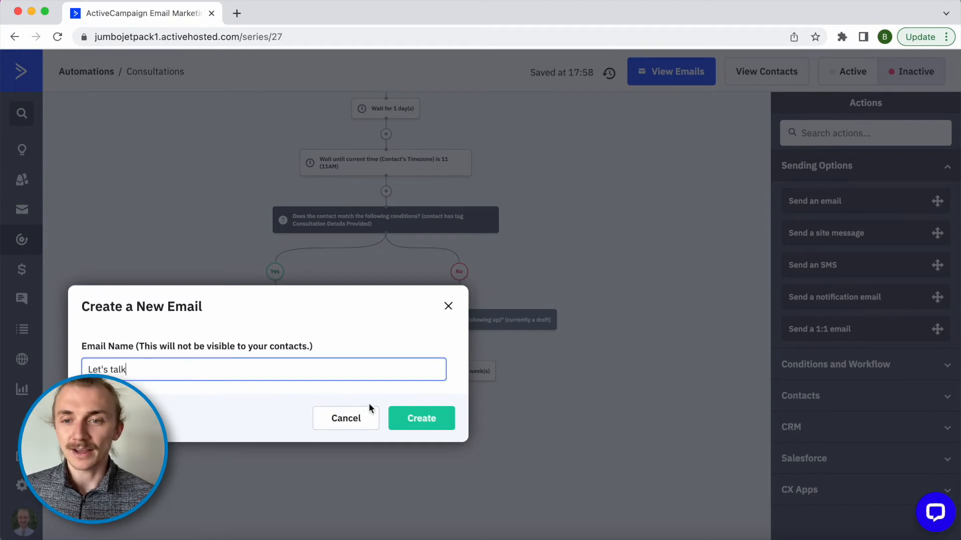
click(419, 419)
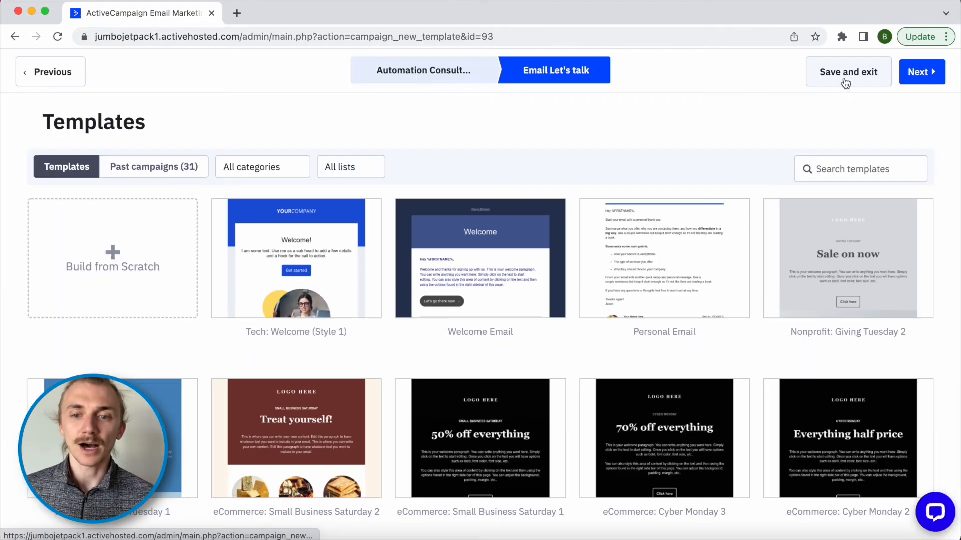
mouse_move(333, 383)
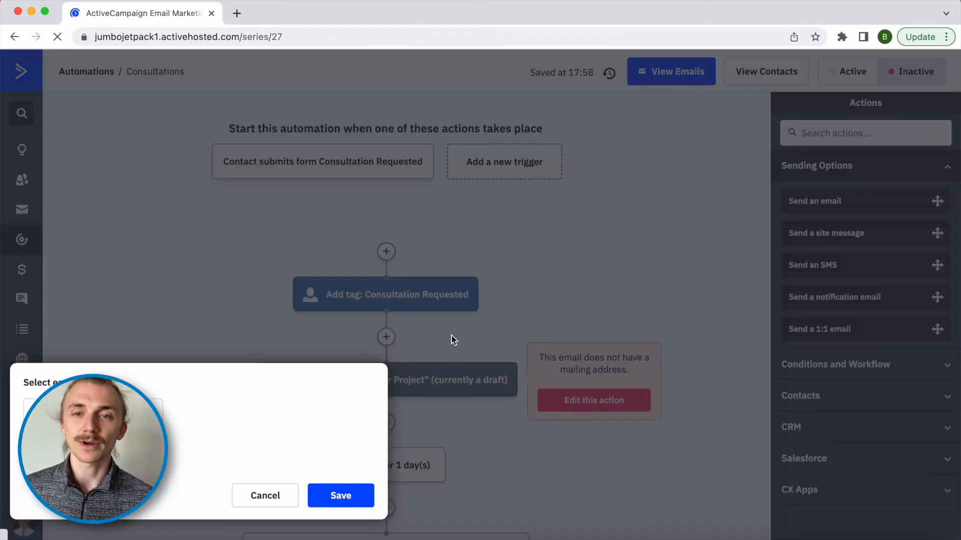
click(274, 493)
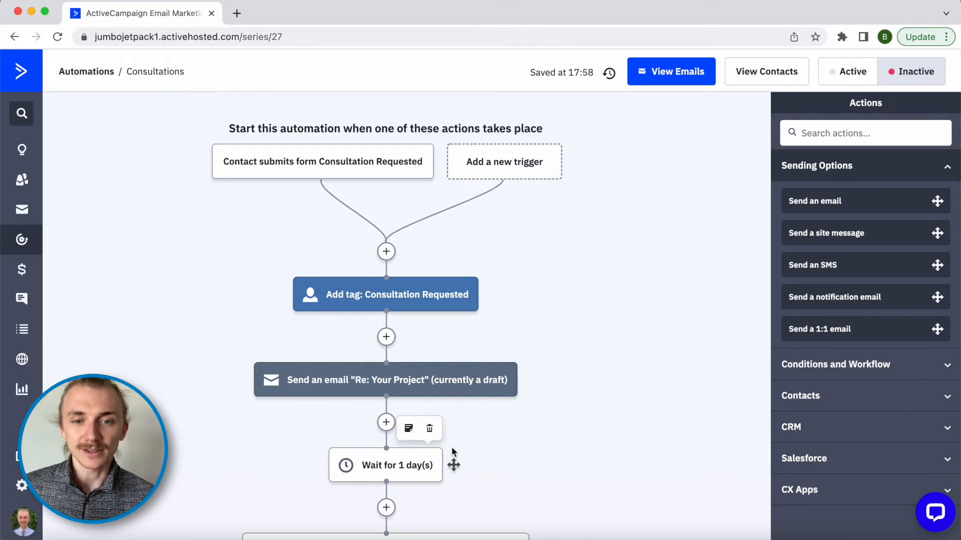
scroll(453, 452, down, 15)
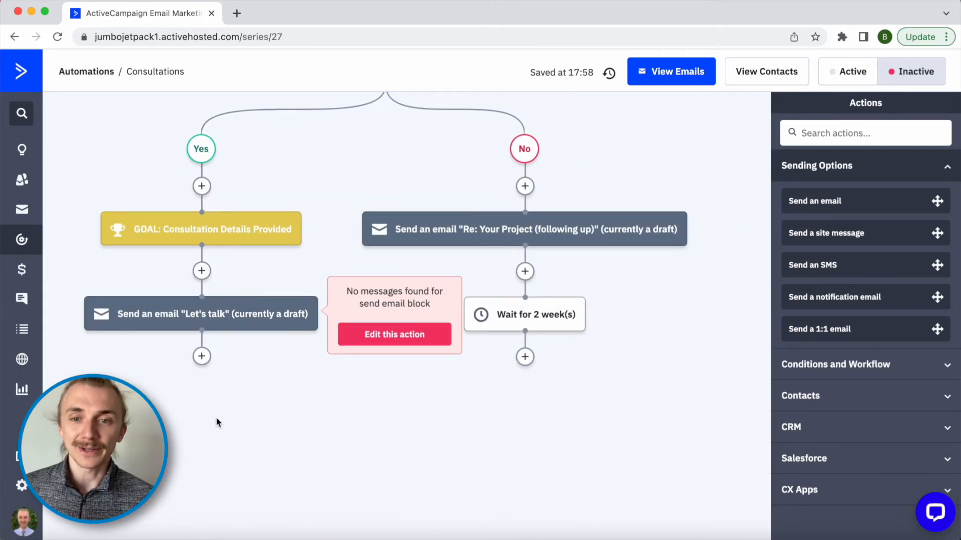
Step: Add a remove-tag action for "Consultation Requested" below the "Let's talk" email and save it
click(201, 356)
click(289, 239)
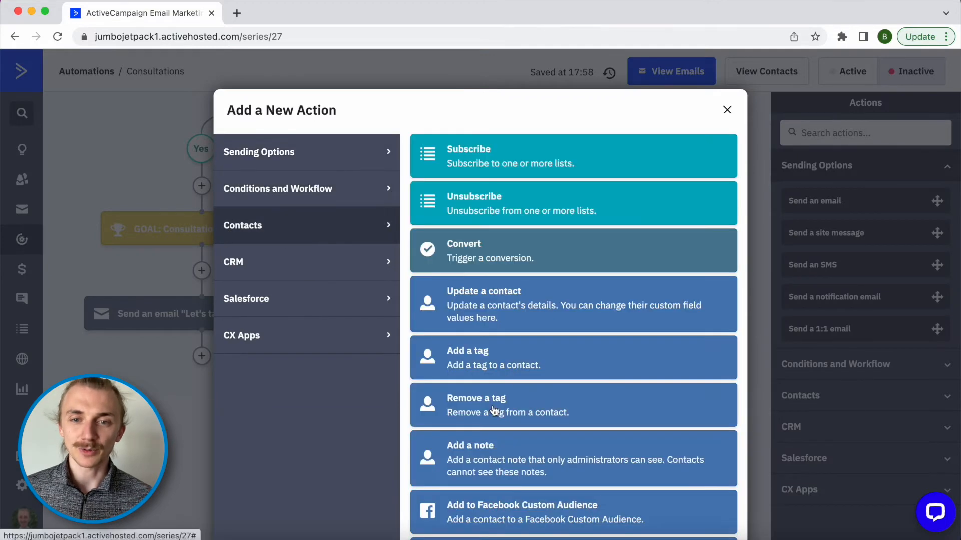
click(492, 410)
text(Consultation Requested)
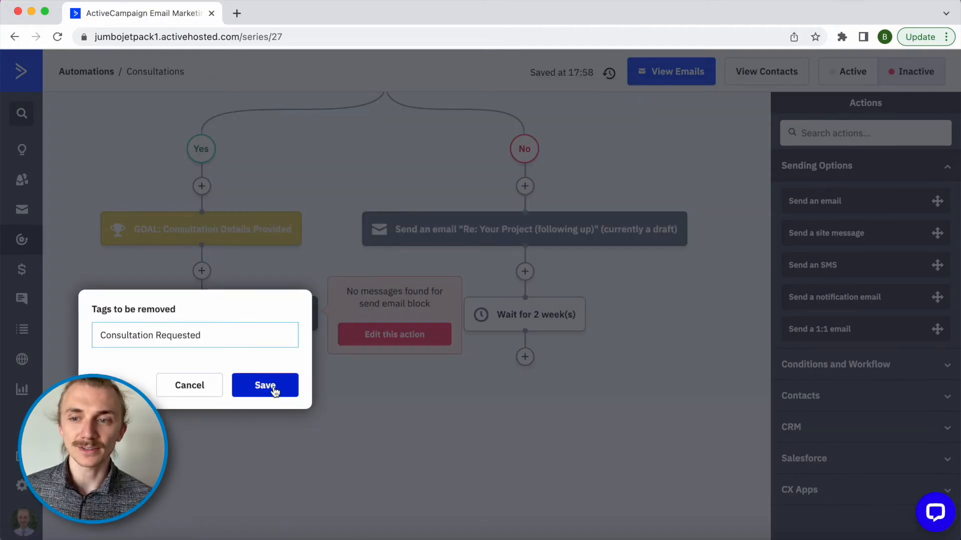
key(Return)
click(264, 418)
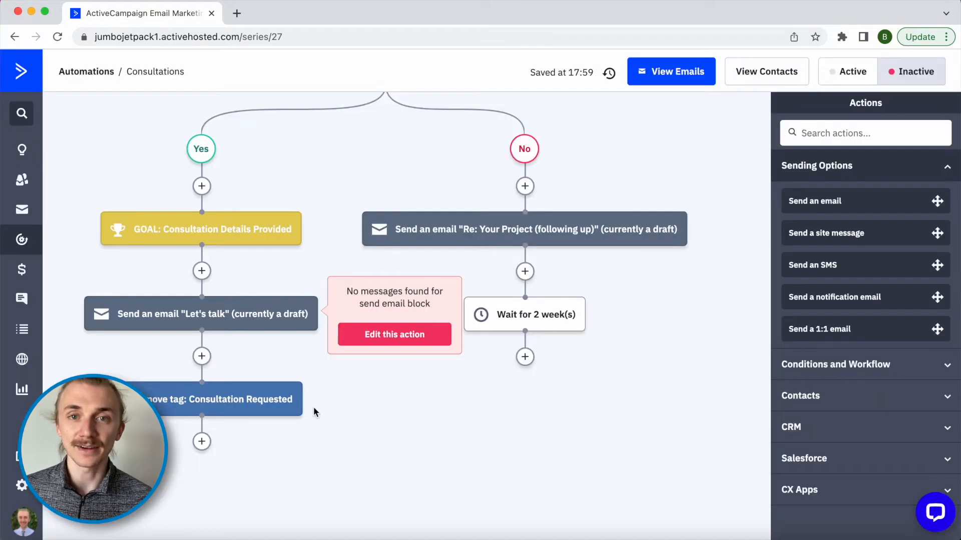
Step: End the Yes branch with an "End this automation" action below the tag removal
click(201, 441)
click(316, 200)
click(490, 464)
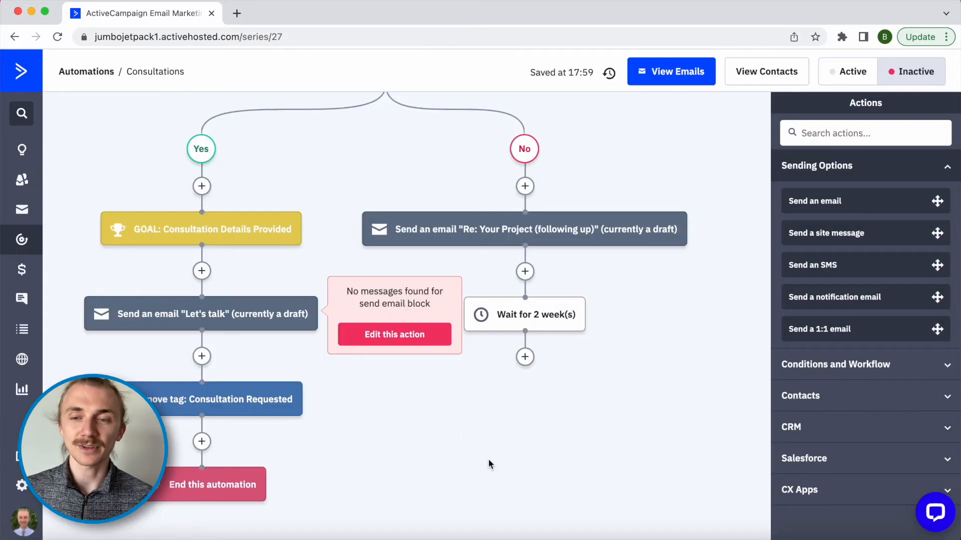
scroll(416, 388, down, 2)
scroll(415, 390, down, 1)
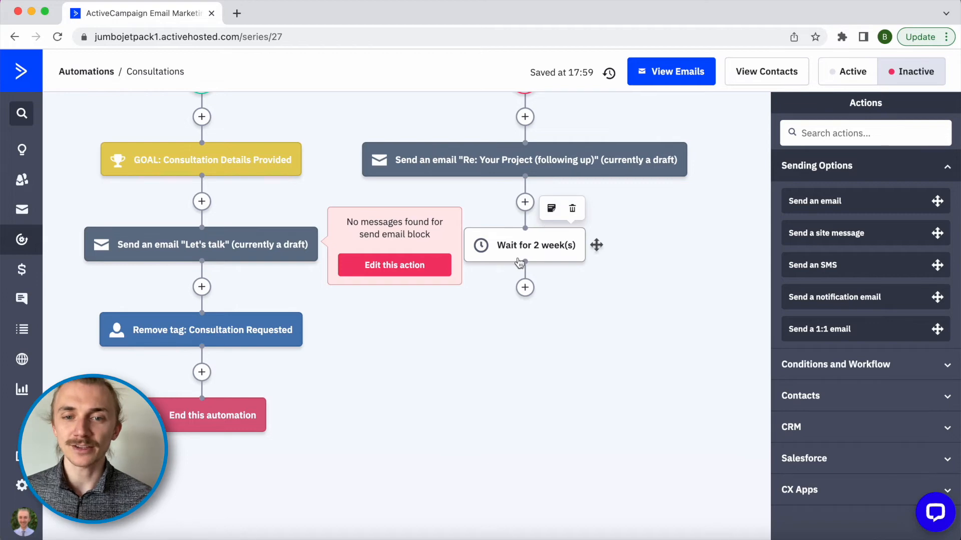
click(313, 330)
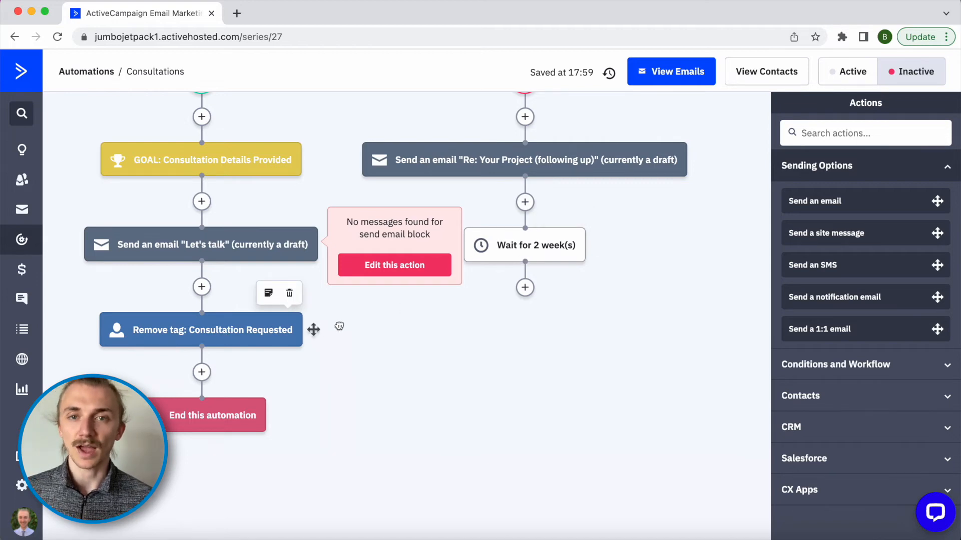
click(418, 306)
click(591, 433)
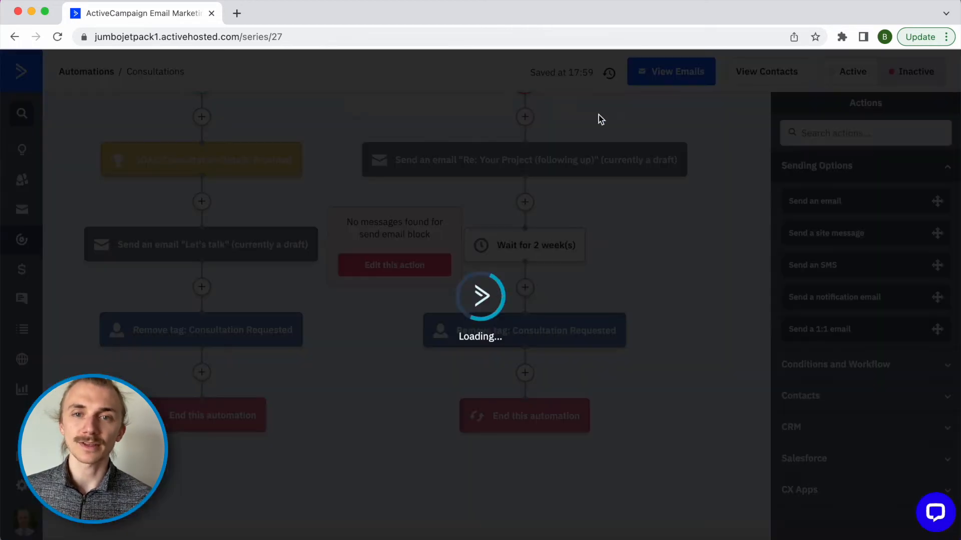
click(578, 293)
key(Return)
Step: Add a Go to action below the 2-week wait in the No branch, targeting the "Remove tag: Consultation Requested" action
click(525, 287)
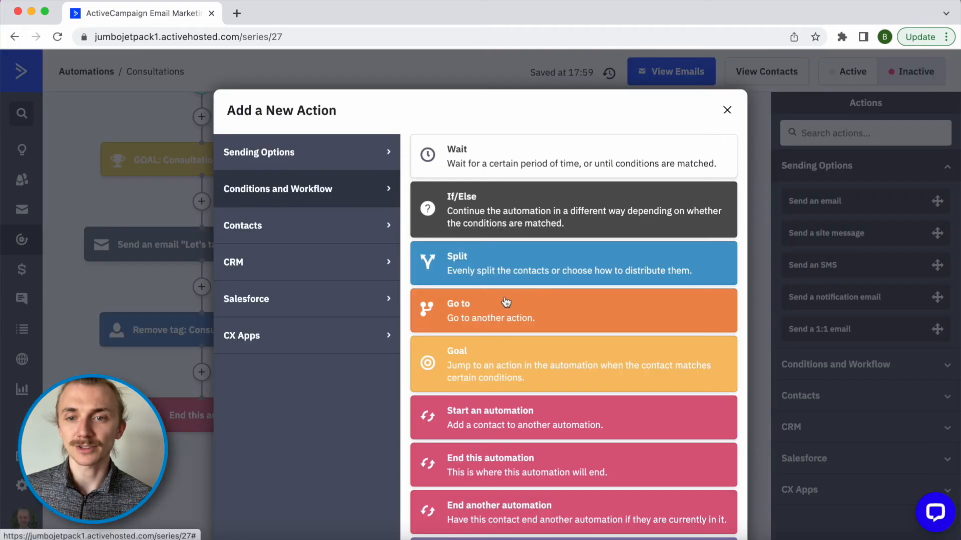
click(484, 306)
drag(525, 353, 242, 333)
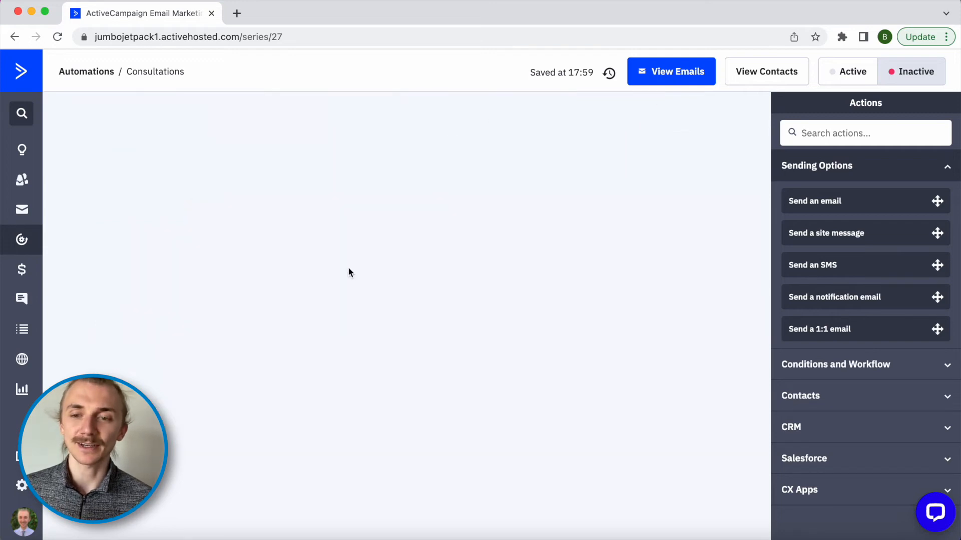
scroll(349, 270, up, 10)
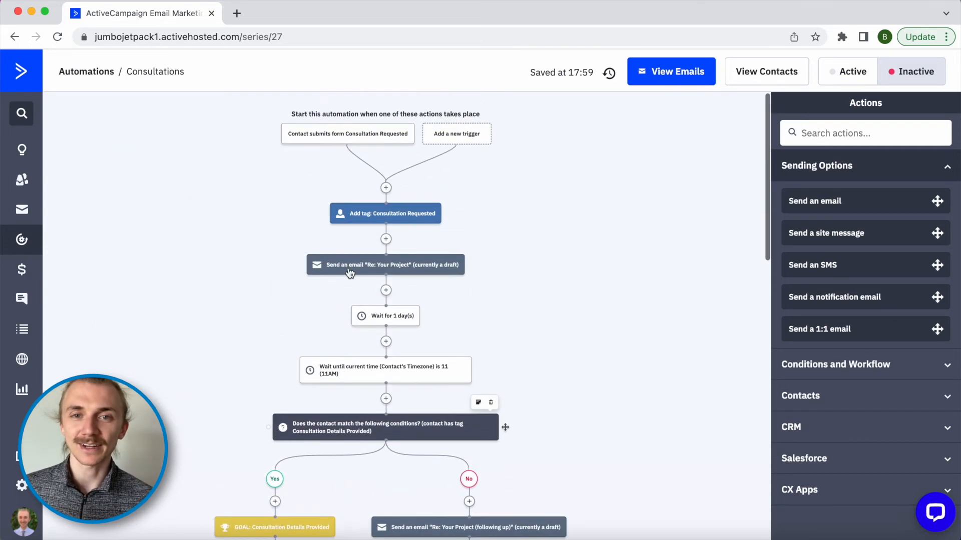
scroll(348, 273, down, 5)
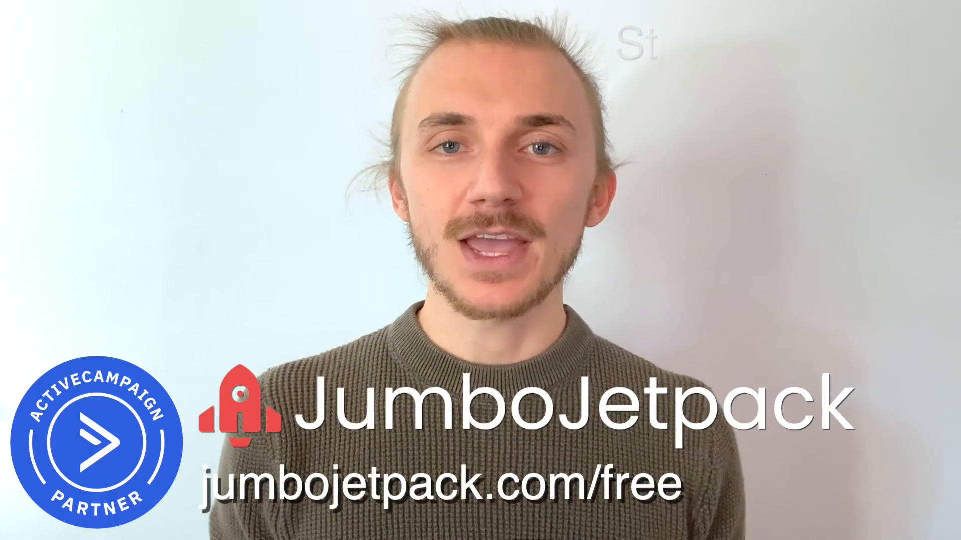